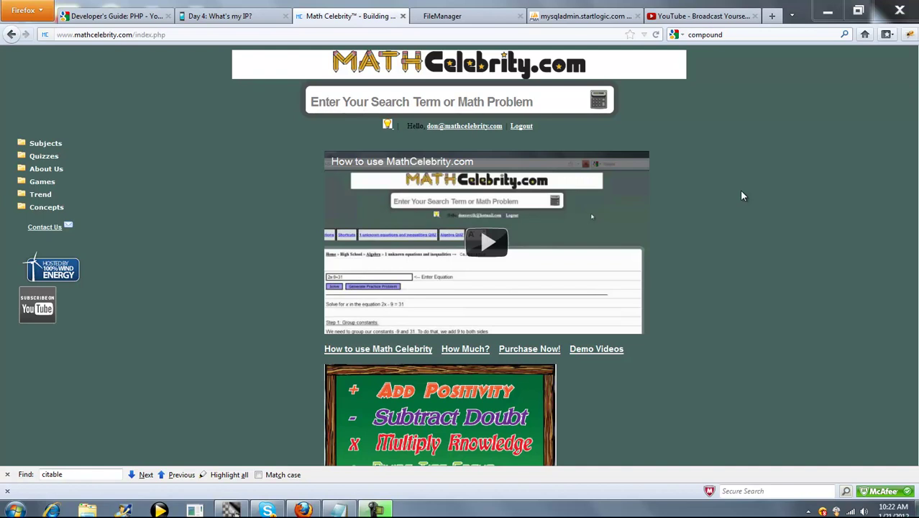
Step: Enter 'compound interest table' in the search box, picked from the autocomplete suggestions
click(529, 100)
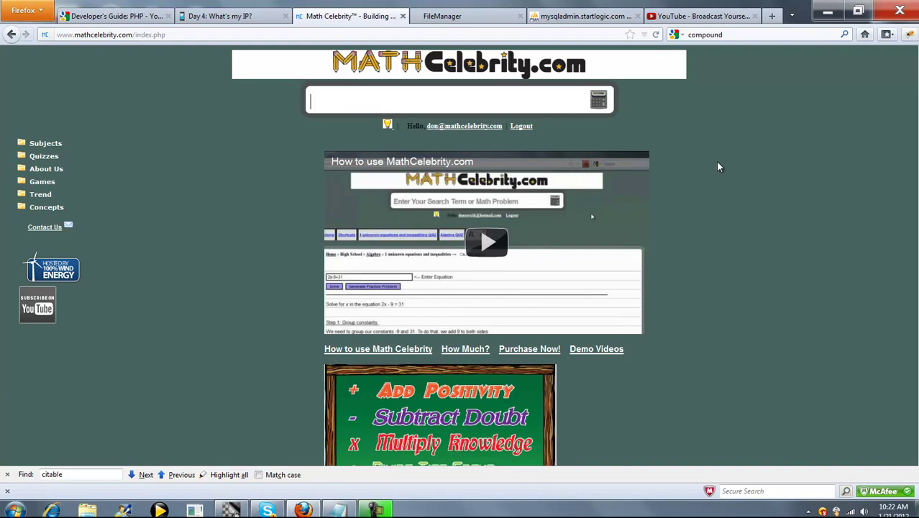
text(compound)
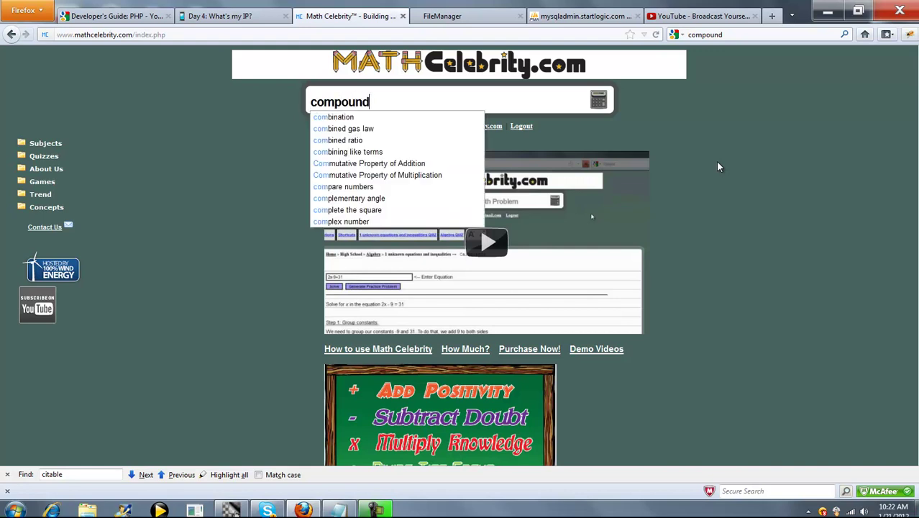
key(Down)
key(Down)
key(Down)
key(Down)
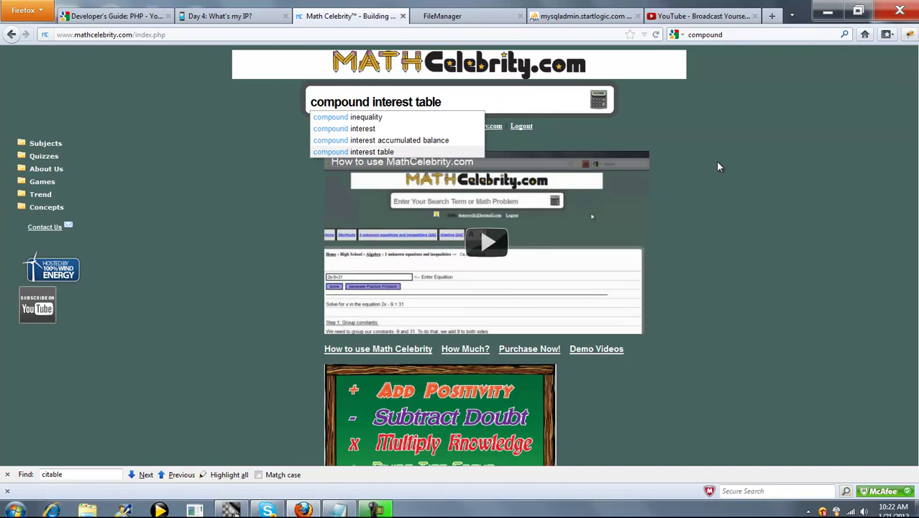
key(Return)
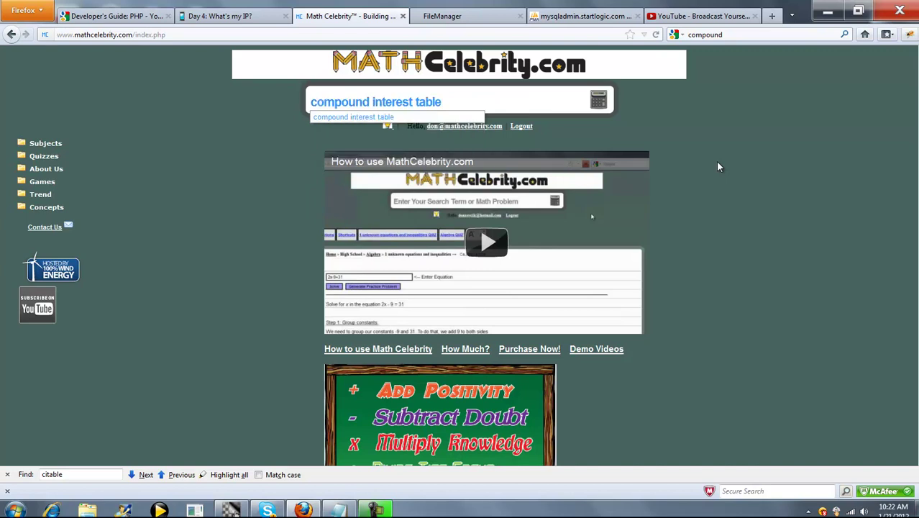
Step: Draft a '5.38 pct annuity table 28 years' query, then replace it with '6.5 percent interest table for 40 years'
text(5.)
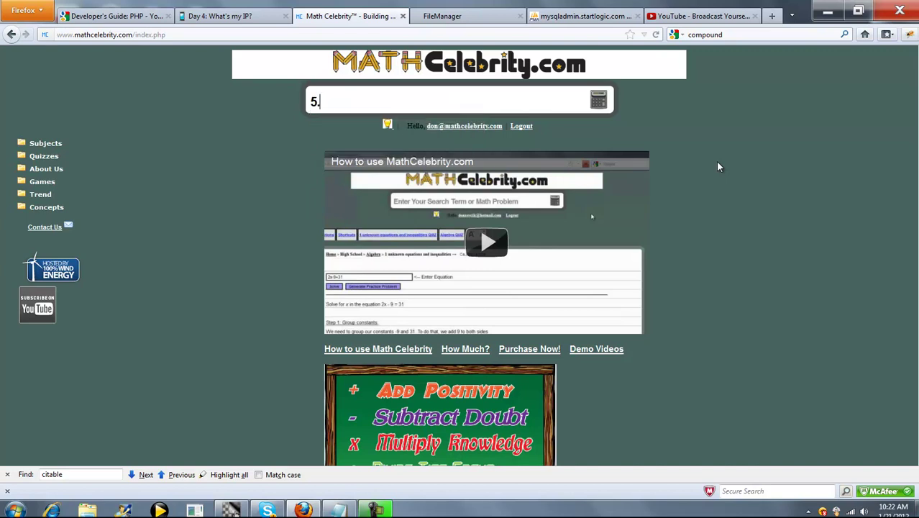
text(38)
text(%)
key(BackSpace)
text(percent)
key(BackSpace)
key(BackSpace)
key(BackSpace)
key(BackSpace)
key(BackSpace)
key(BackSpace)
text(ct interest t)
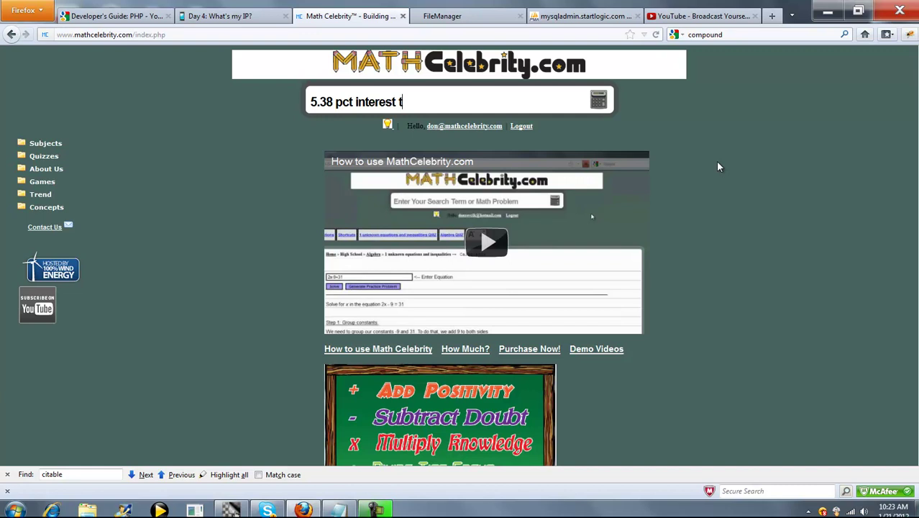
text(able)
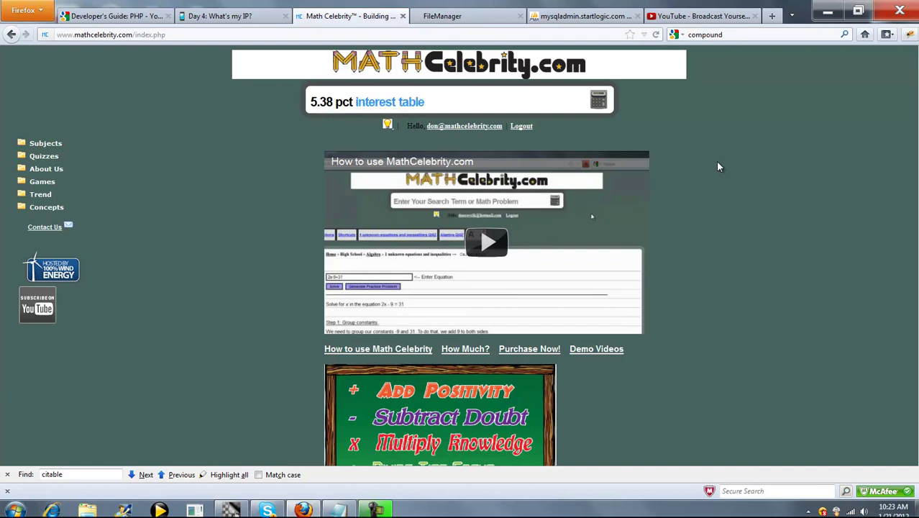
text(annuity table)
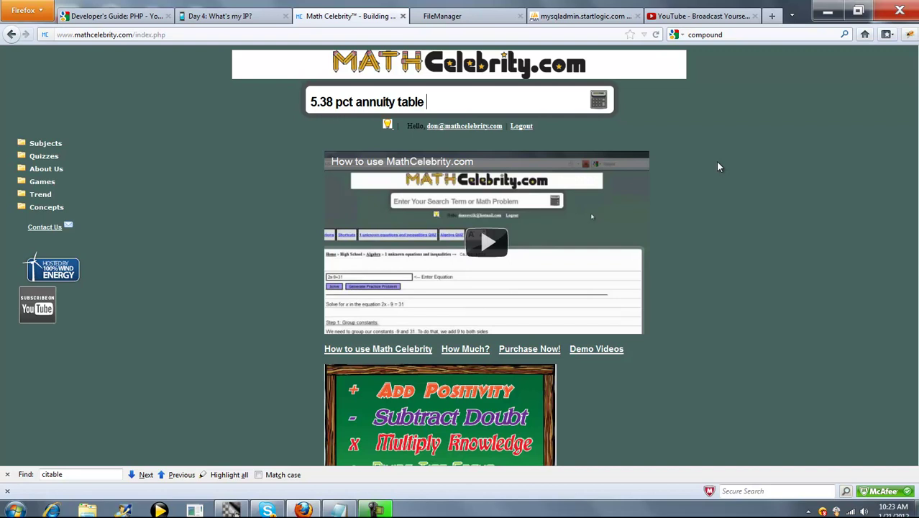
text(for 35 periods)
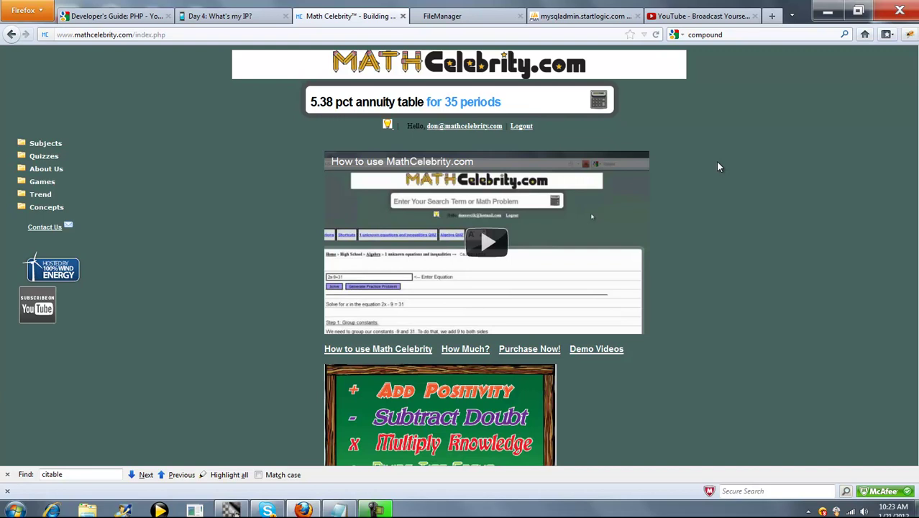
text(28)
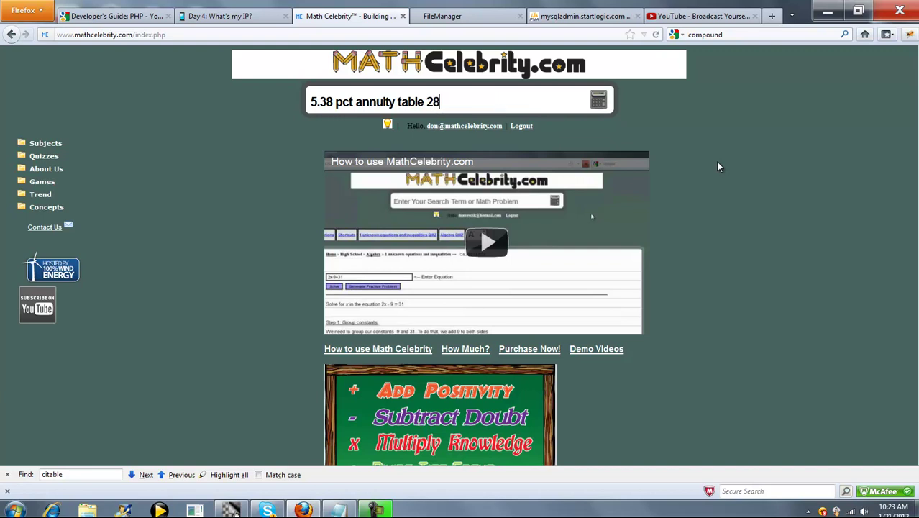
text( years)
key(shift+Left)
key(shift+Left)
key(shift+Left)
key(shift+Left)
key(shift+Left)
key(shift+Left)
key(shift+Left)
key(shift+Left)
key(shift+Left)
key(shift+Left)
key(shift+Left)
key(shift+Left)
key(shift+Left)
key(shift+Left)
key(shift+Left)
key(shift+Left)
key(shift+Left)
key(shift+Left)
key(shift+Left)
key(shift+Left)
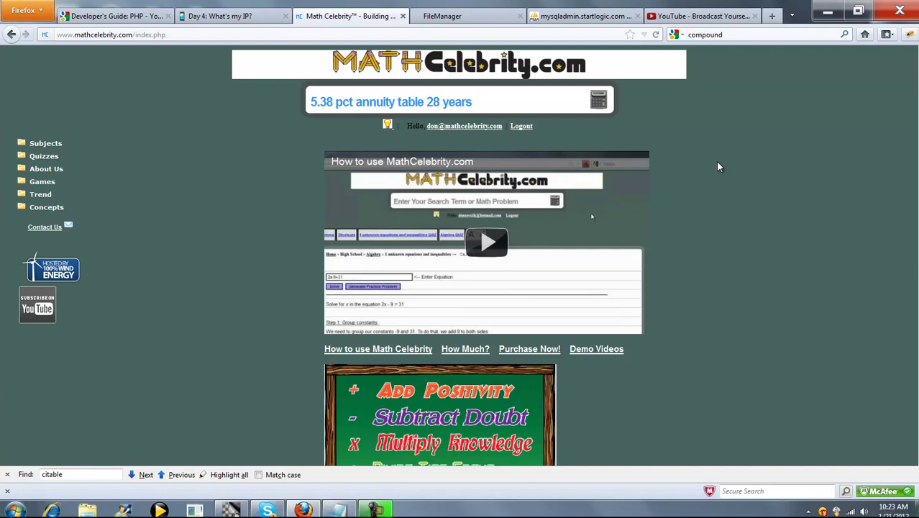
text(6.5)
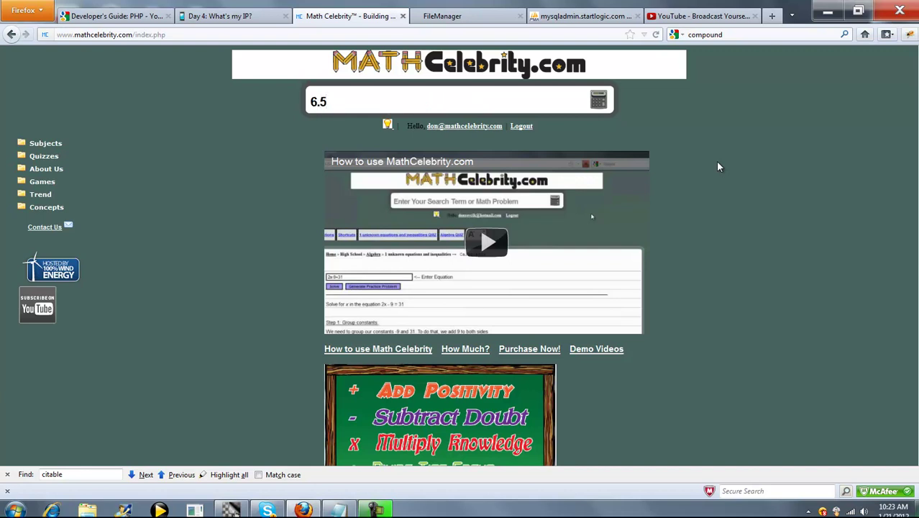
text( percent inte)
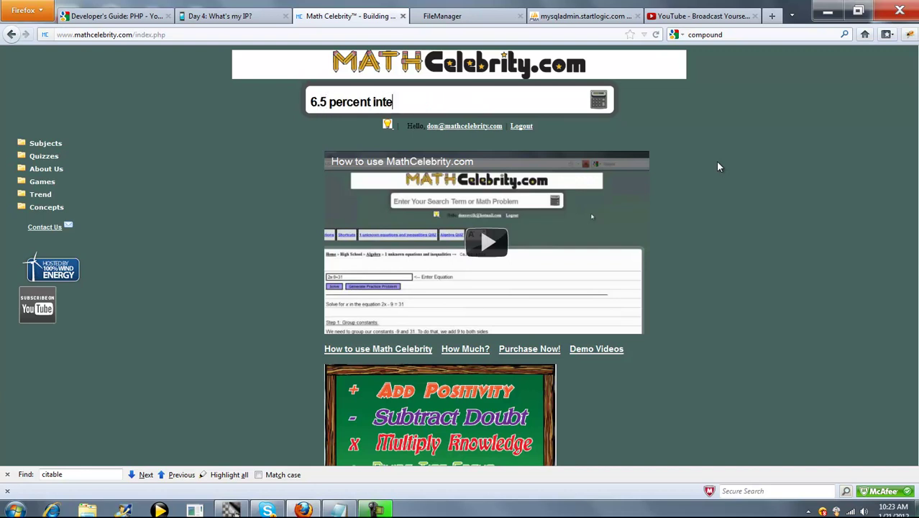
text(rest table for )
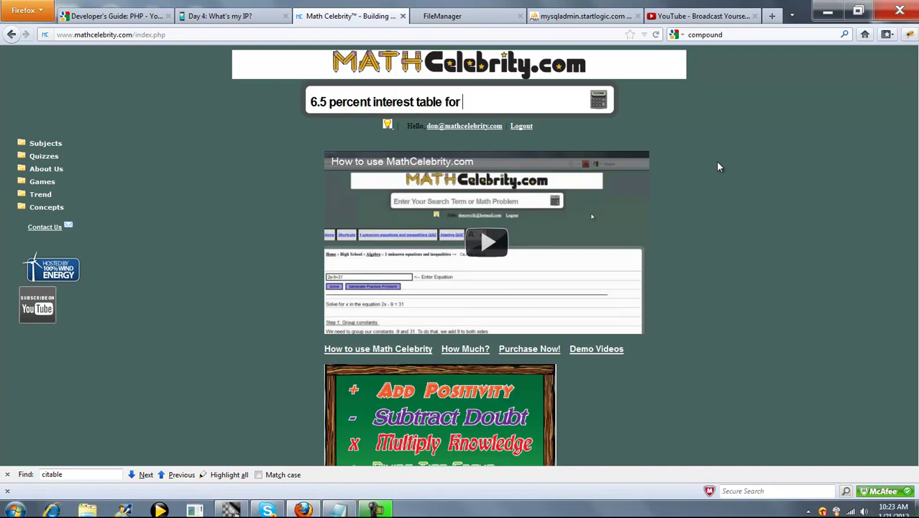
text(40 years)
Step: Submit the 6.5% search, enlarge the page text, and check the 40 periods and 4 rounding digits
click(598, 101)
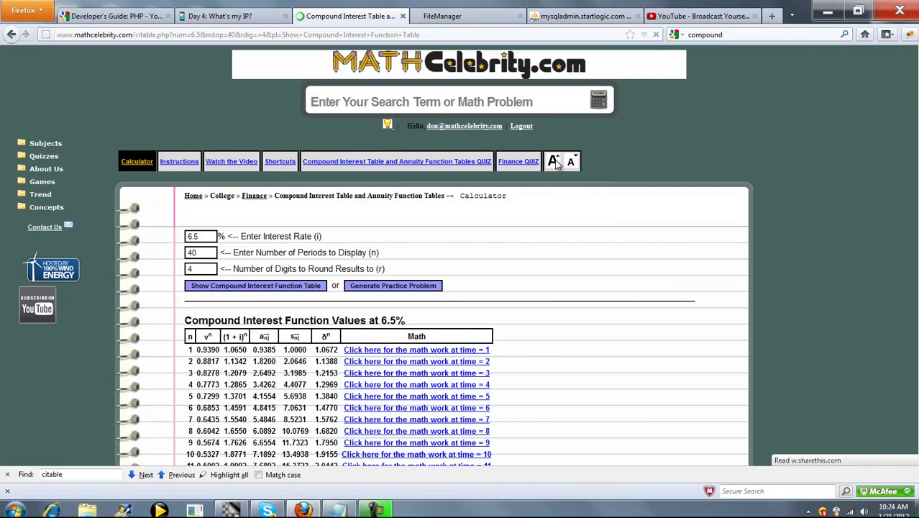
click(554, 162)
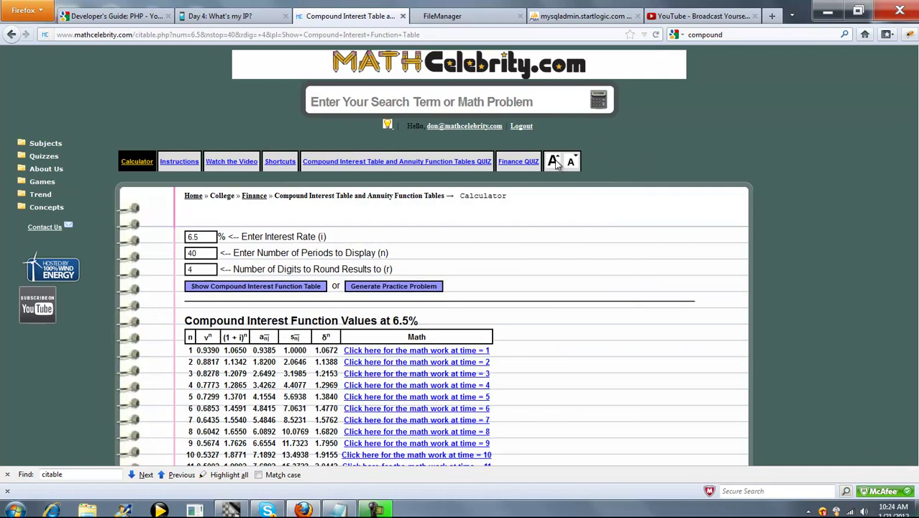
scroll(460, 288, down, 1)
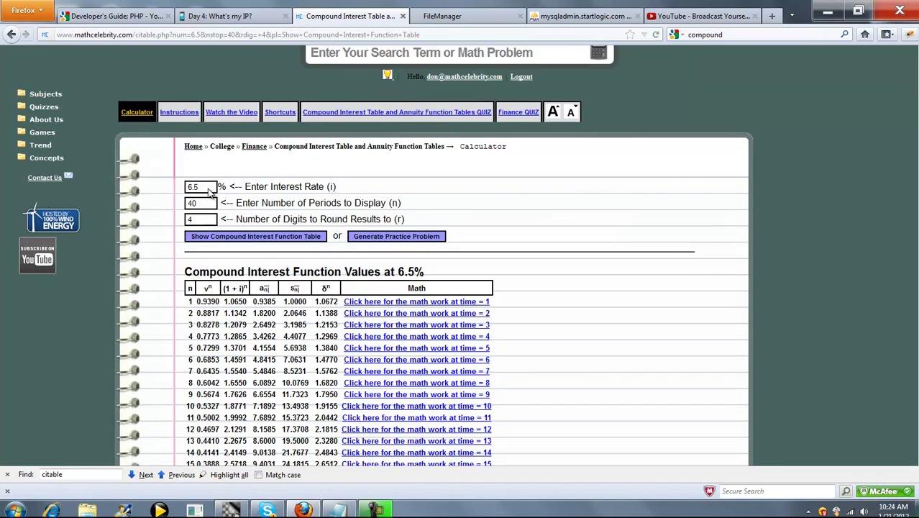
scroll(209, 192, down, 1)
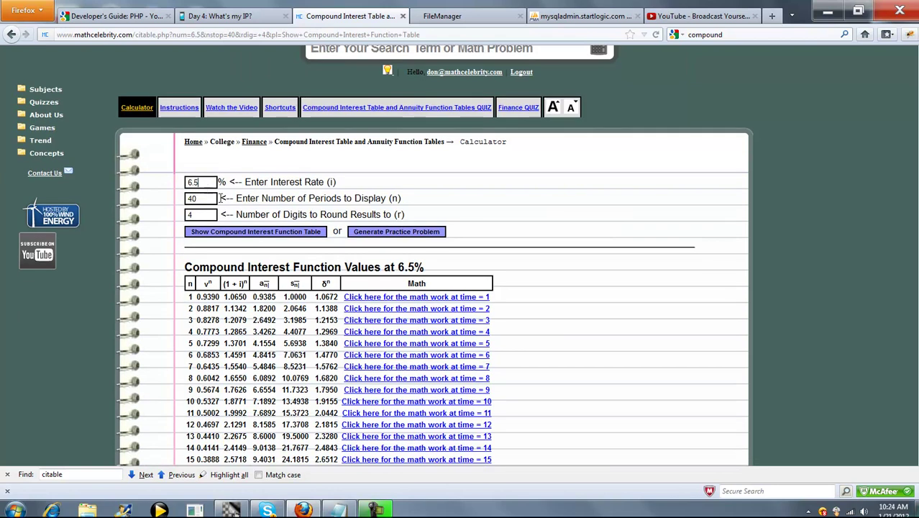
drag(207, 200, 173, 198)
click(202, 200)
click(202, 216)
Step: Highlight each column heading of the 6.5% table: n, vⁿ, (1 + i)ⁿ, aₙ, sₙ and δⁿ
scroll(206, 182, down, 3)
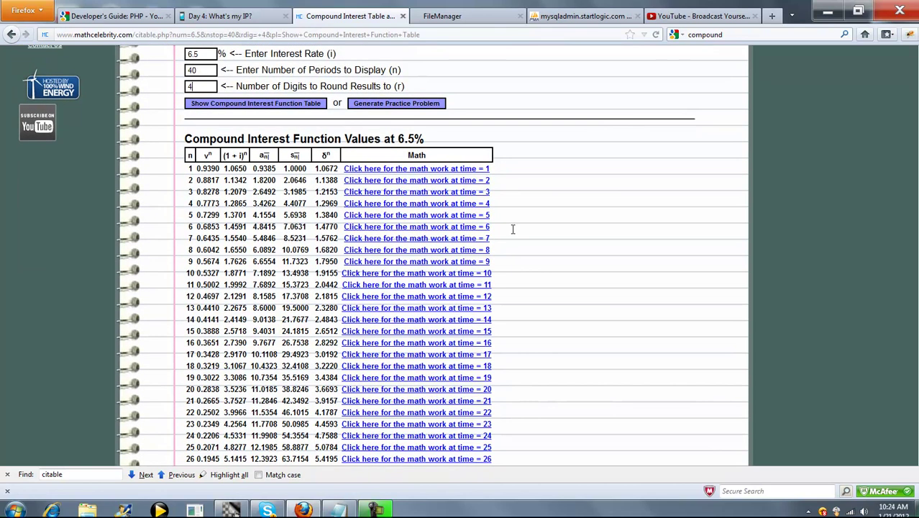
double_click(190, 155)
double_click(207, 156)
double_click(234, 155)
click(237, 155)
double_click(263, 155)
double_click(295, 156)
click(302, 160)
double_click(326, 156)
click(564, 212)
Step: Highlight table rows 1 through 9 and the 6.5 interest rate value
scroll(382, 256, down, 1)
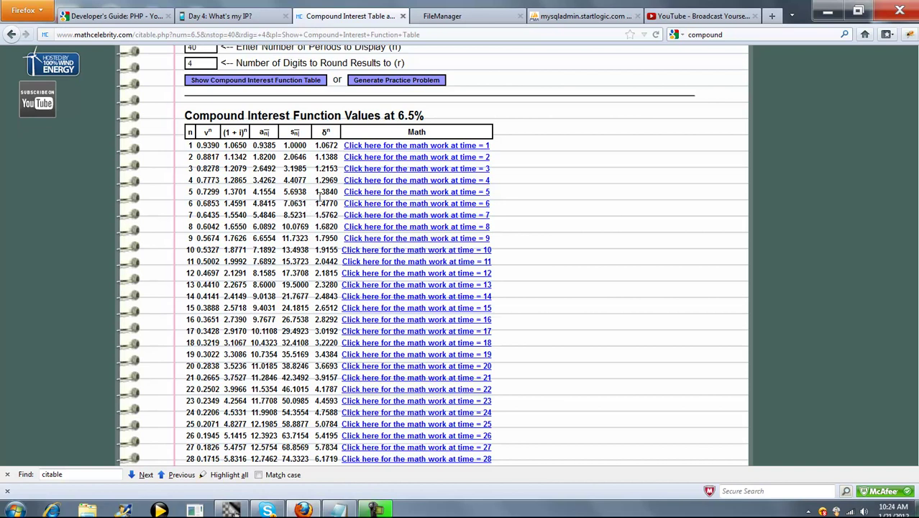
drag(192, 147, 305, 238)
click(305, 237)
scroll(652, 283, up, 2)
drag(198, 92, 187, 86)
click(205, 96)
scroll(431, 255, down, 1)
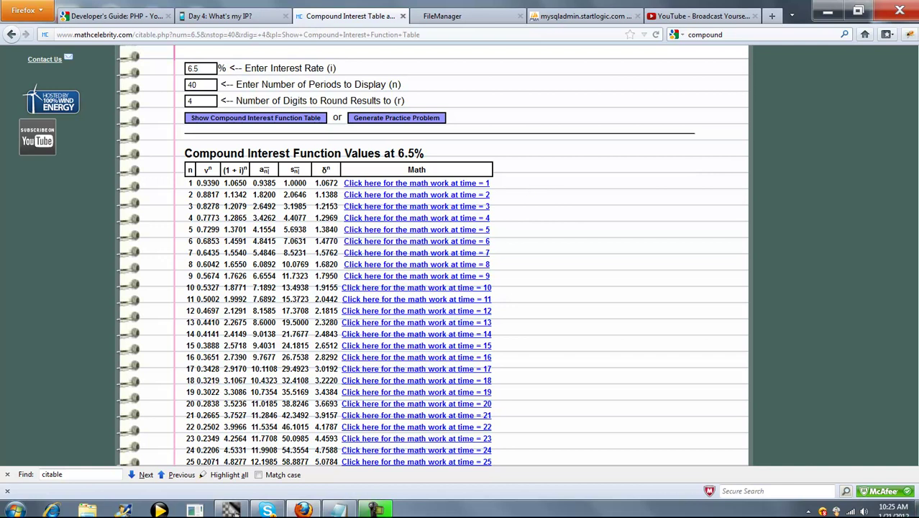
scroll(730, 204, down, 1)
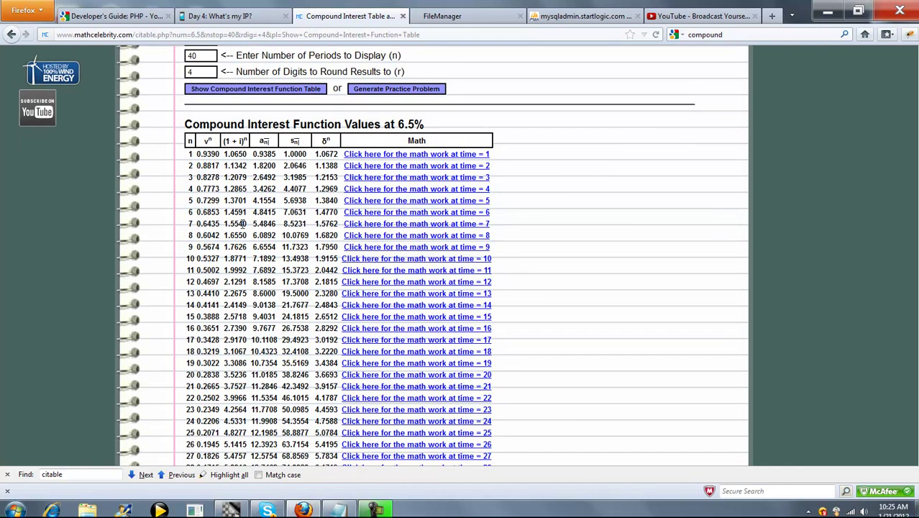
Step: Open the time-7 math work separately and mark row 7's vⁿ value 0.6435 in the table
click(388, 227)
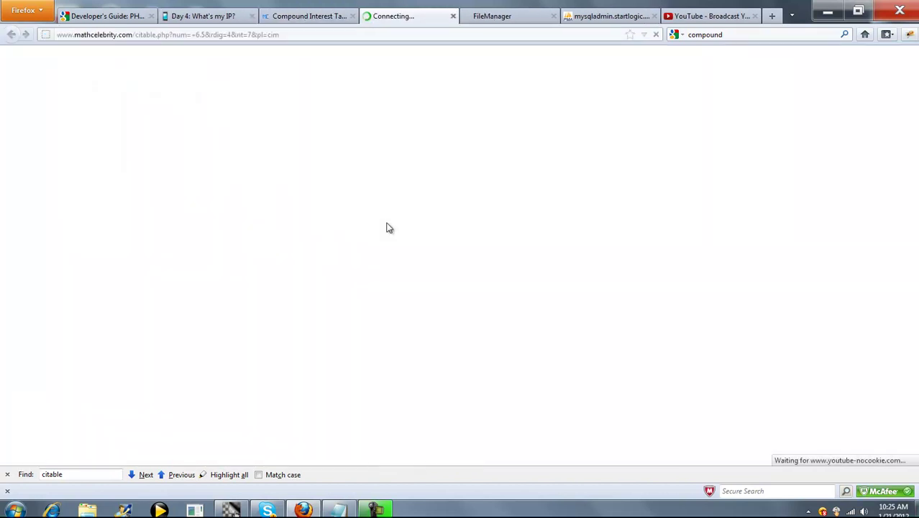
scroll(380, 349, down, 3)
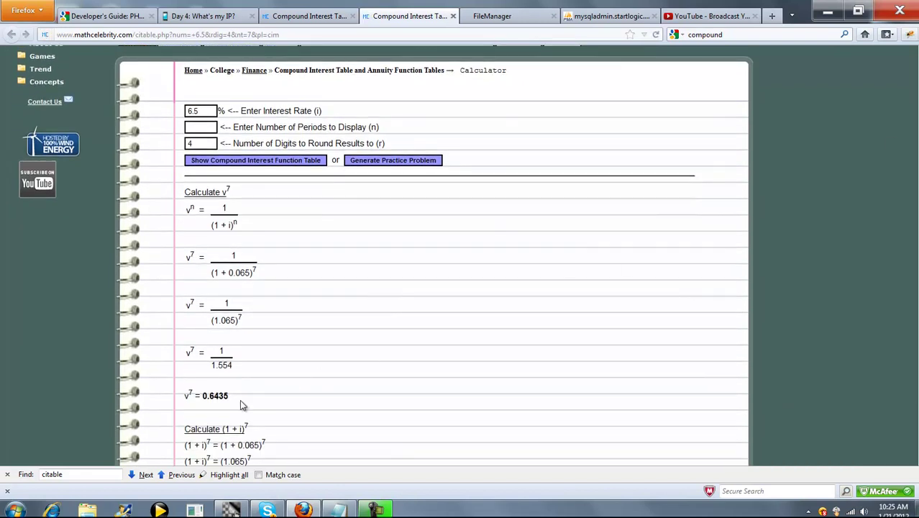
click(299, 19)
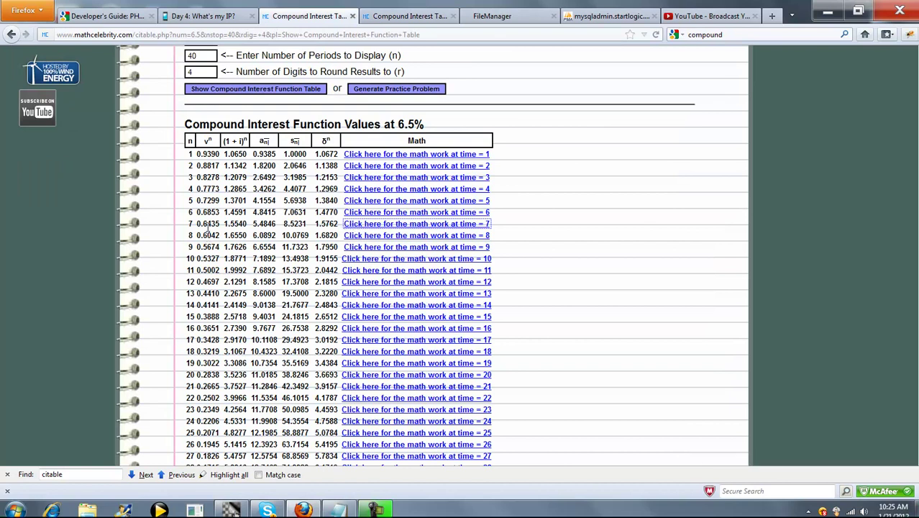
double_click(208, 224)
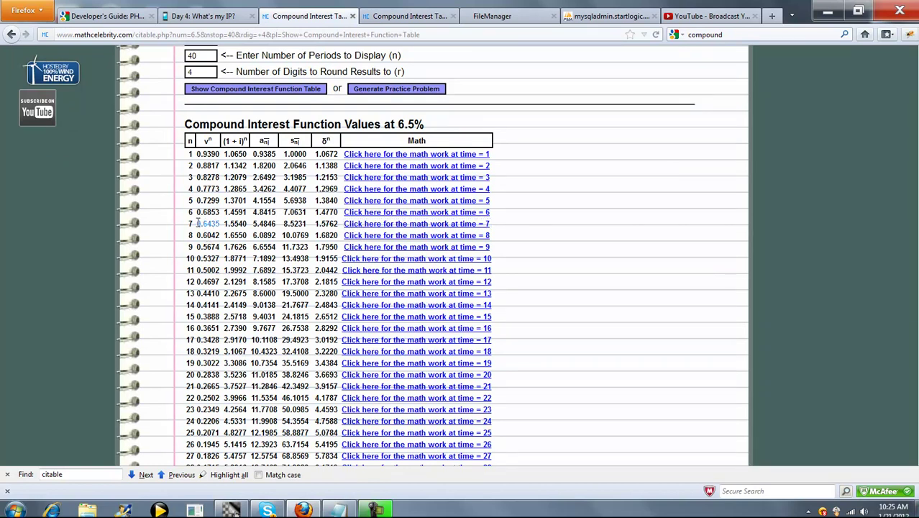
click(527, 224)
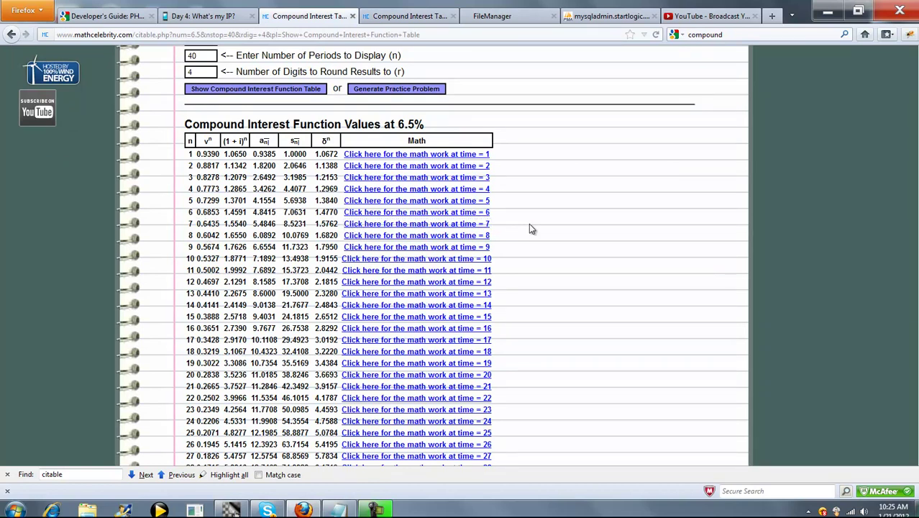
Step: Mark the matching v⁷ = 0.6435 result in the time-7 step-by-step working
click(404, 17)
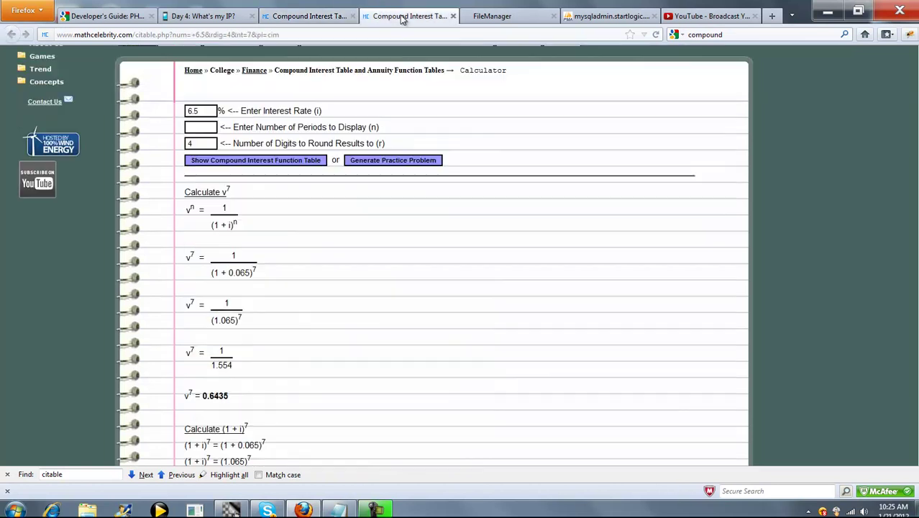
scroll(431, 252, down, 2)
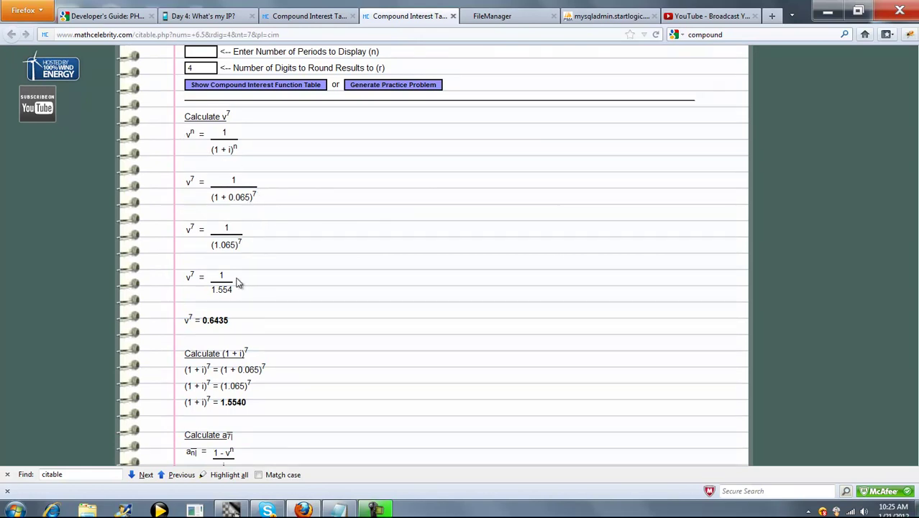
drag(231, 321, 200, 320)
scroll(377, 59, down, 7)
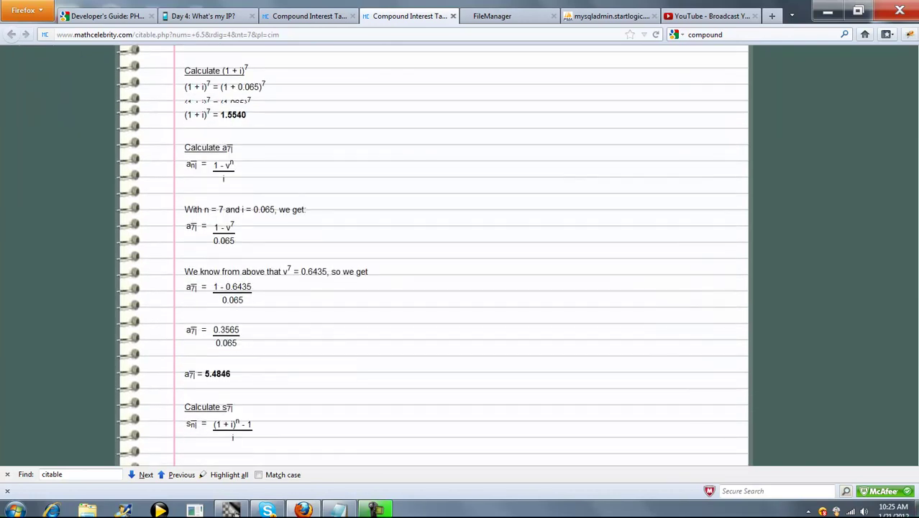
click(305, 16)
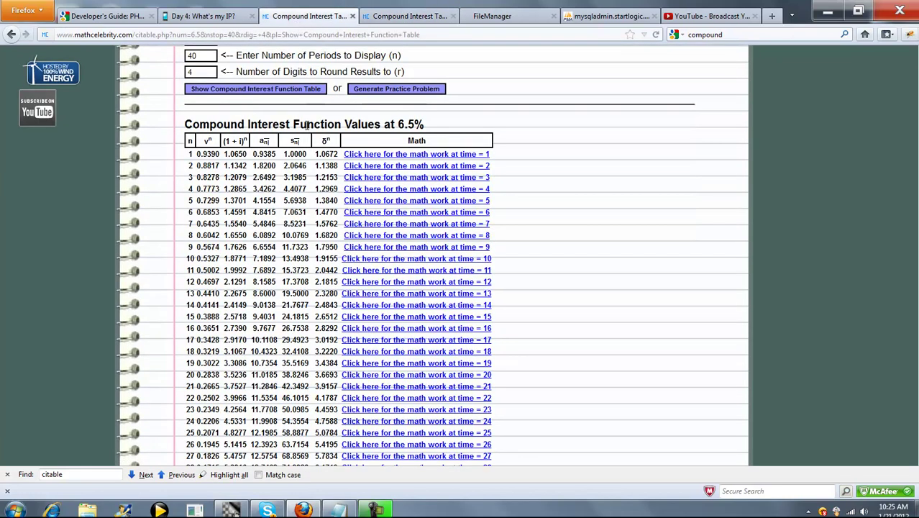
drag(227, 224, 248, 229)
click(374, 16)
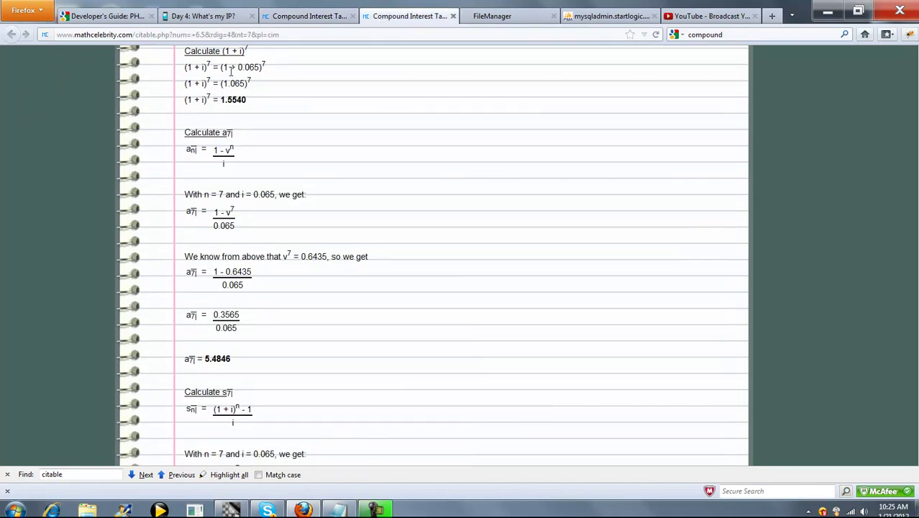
drag(222, 99, 246, 102)
click(292, 105)
click(320, 22)
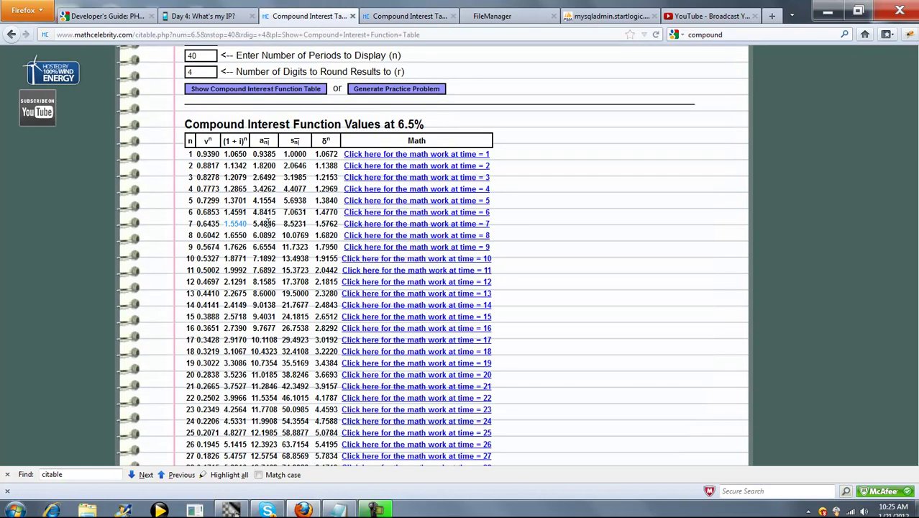
click(389, 21)
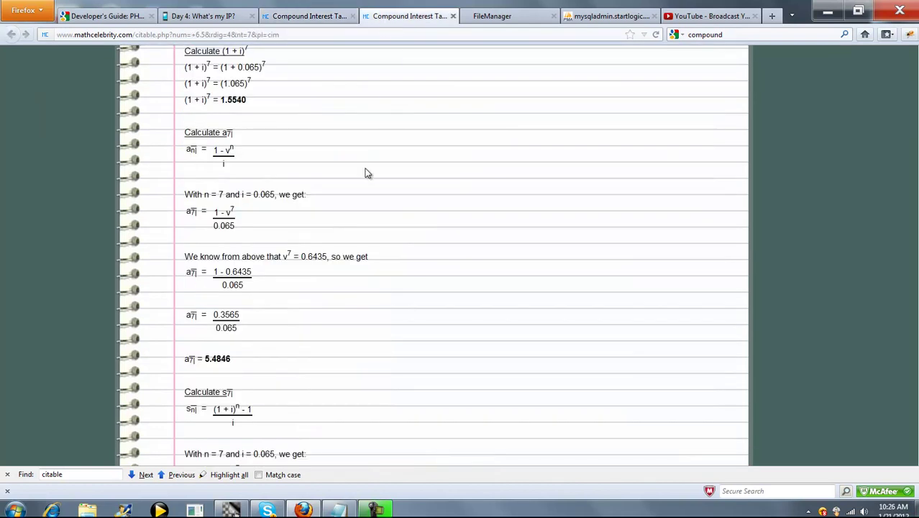
scroll(353, 178, down, 2)
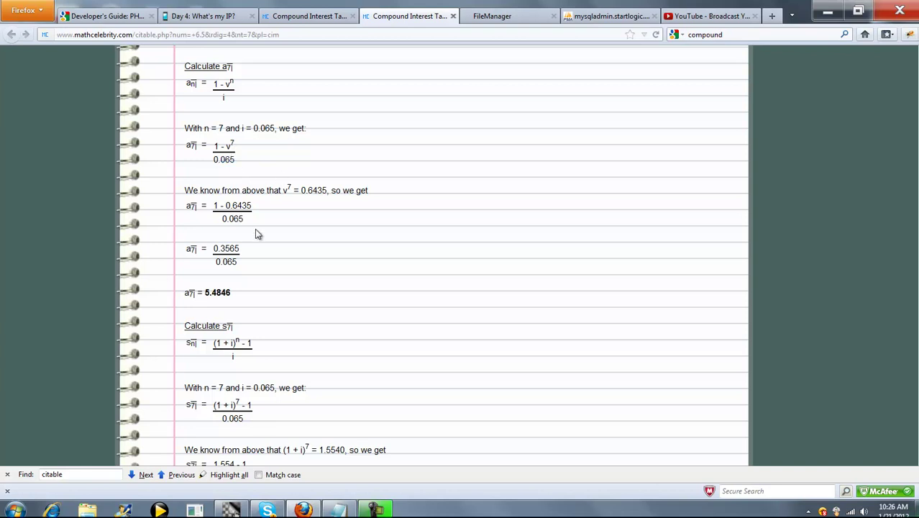
drag(282, 190, 301, 193)
click(320, 260)
scroll(916, 243, down, 2)
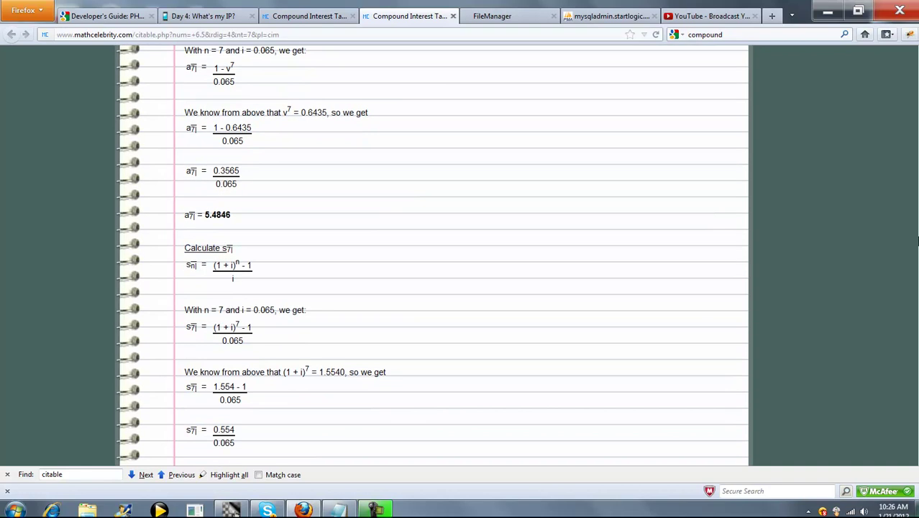
scroll(917, 243, down, 5)
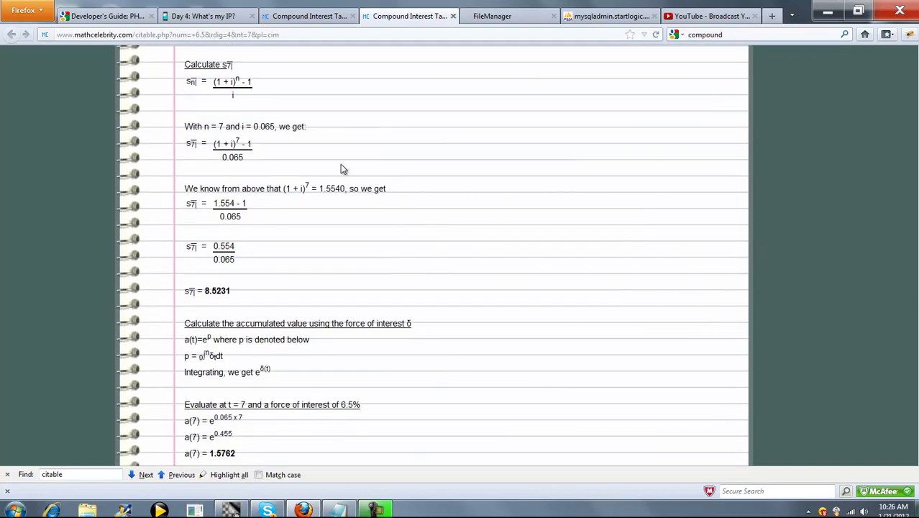
click(313, 17)
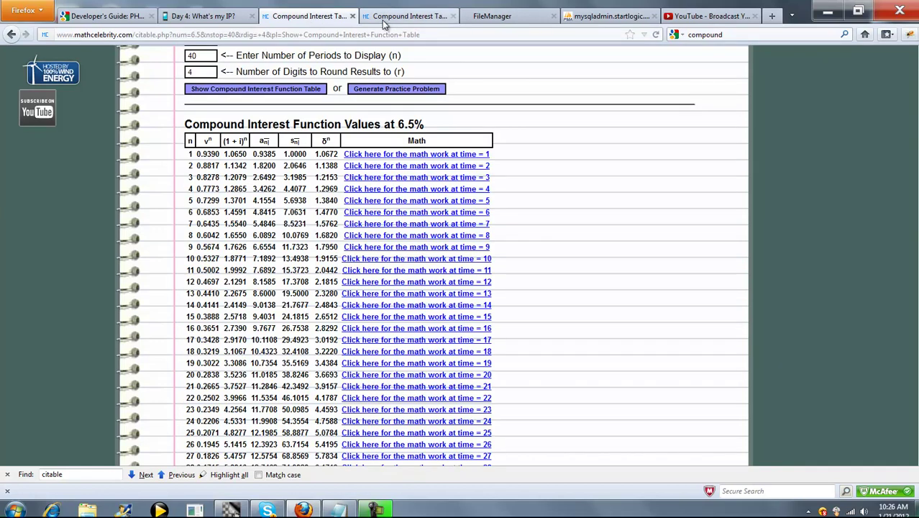
click(384, 17)
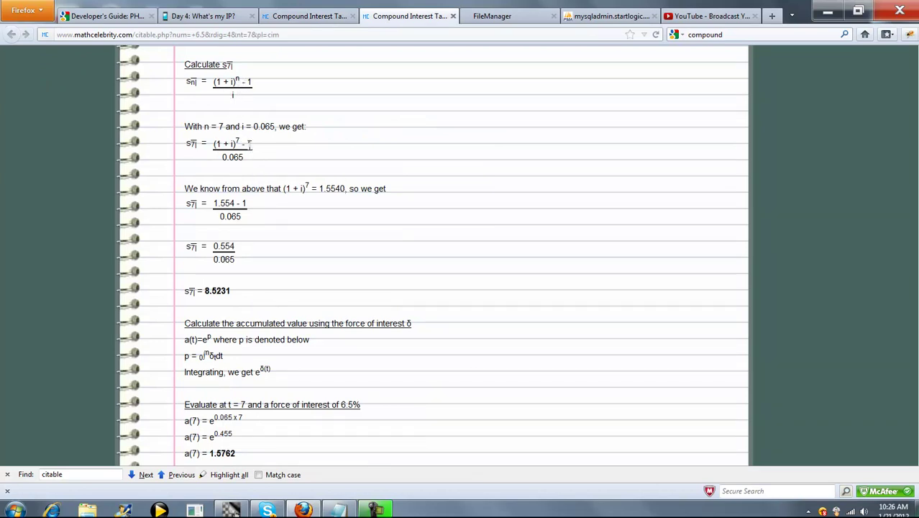
drag(286, 188, 314, 190)
click(303, 203)
drag(240, 292, 199, 290)
click(302, 278)
scroll(461, 252, down, 3)
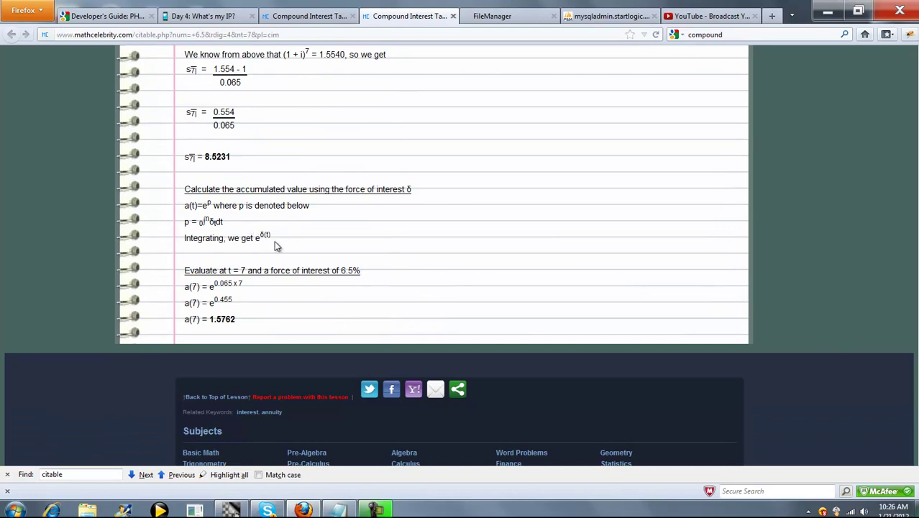
drag(277, 242, 186, 239)
click(306, 204)
drag(216, 281, 213, 301)
click(238, 285)
click(204, 322)
click(293, 15)
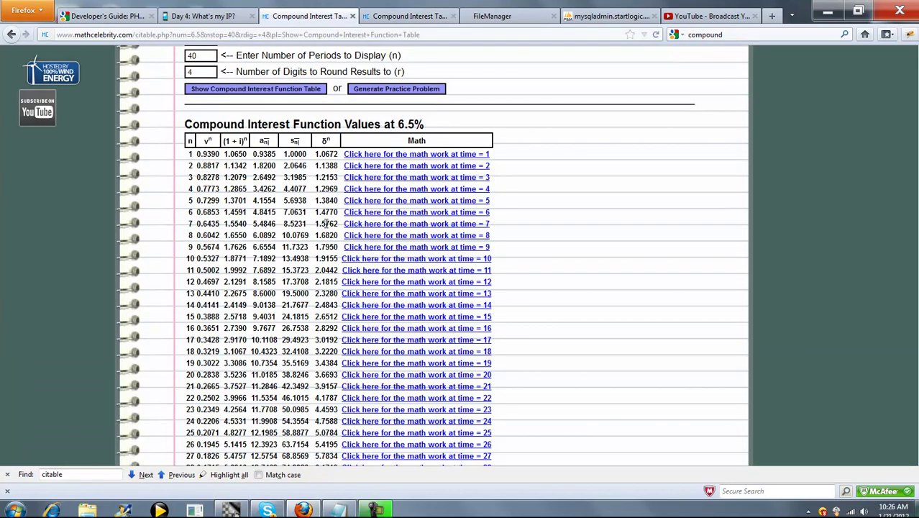
drag(315, 224, 335, 225)
click(624, 247)
Step: Change the inputs to a 12.75% rate, 50 periods and 6 digits, then generate the table
scroll(603, 202, up, 3)
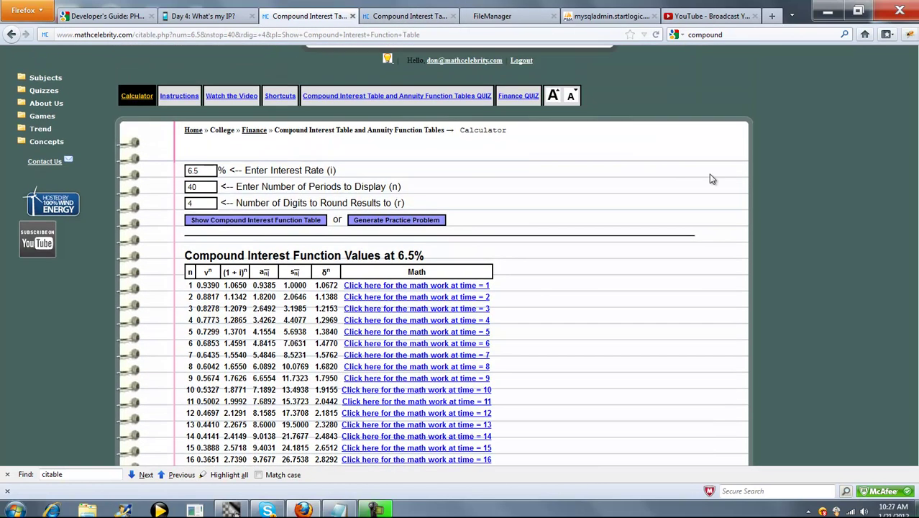
drag(205, 170, 184, 171)
text(12.7)
drag(209, 187, 189, 187)
text(50)
text(56)
text(6)
click(266, 220)
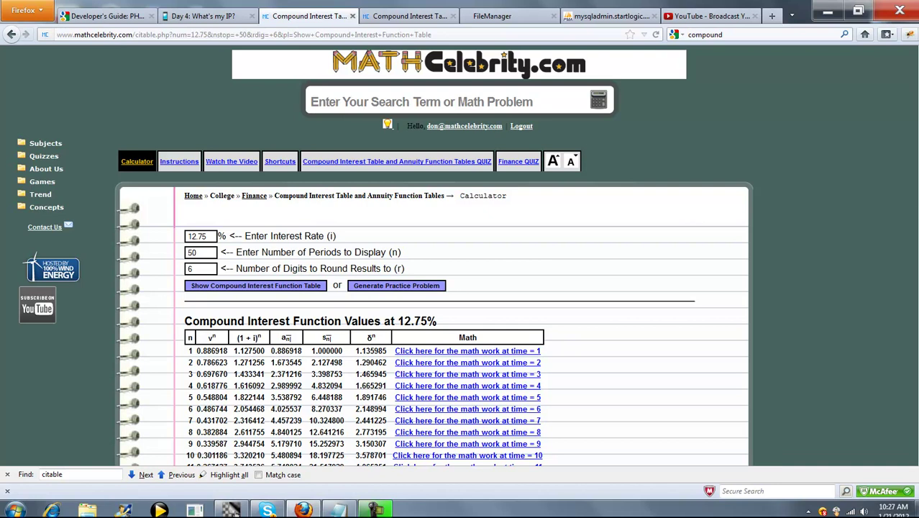
Step: Scroll through the 12.75% table, marking row 6's (1 + i)ⁿ value along the way
scroll(461, 288, down, 4)
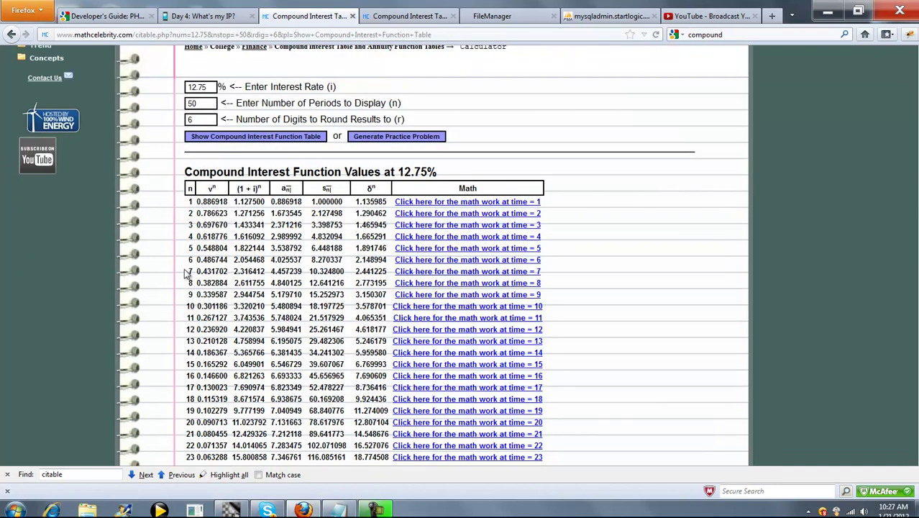
double_click(265, 260)
click(654, 232)
scroll(346, 363, down, 10)
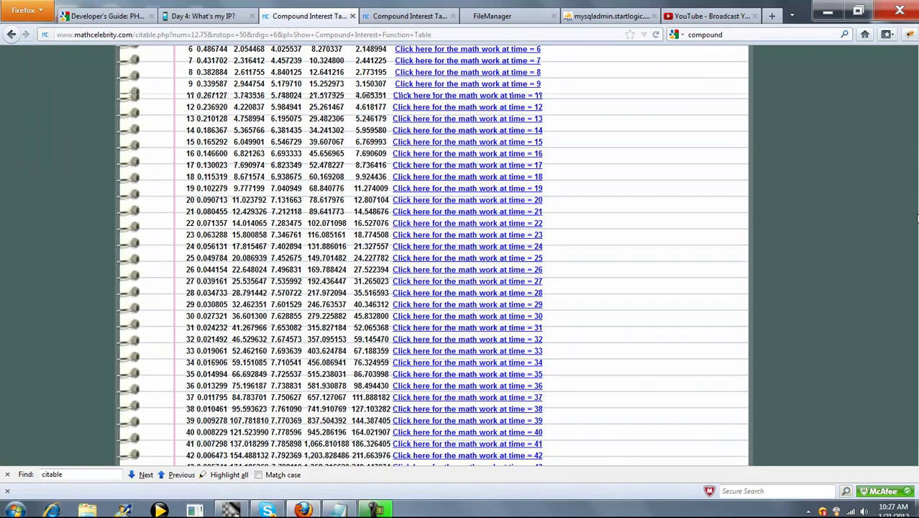
scroll(184, 389, down, 1)
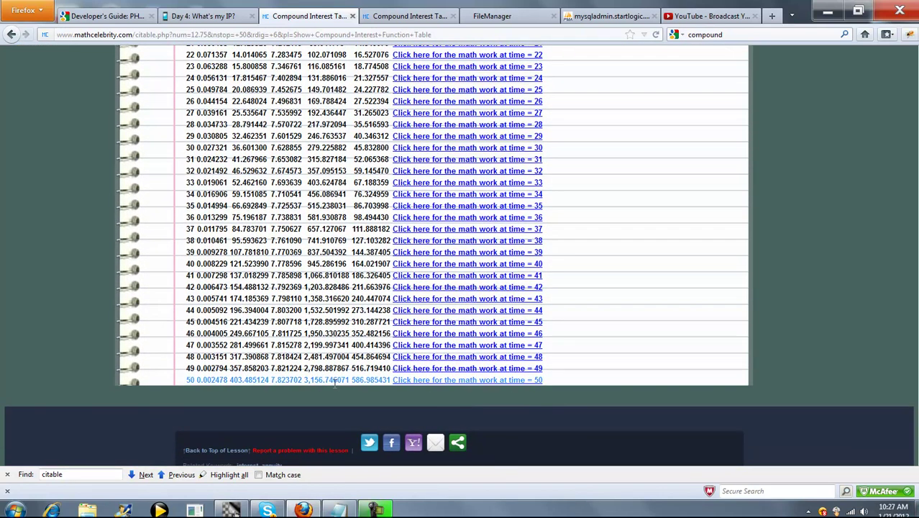
scroll(723, 244, up, 8)
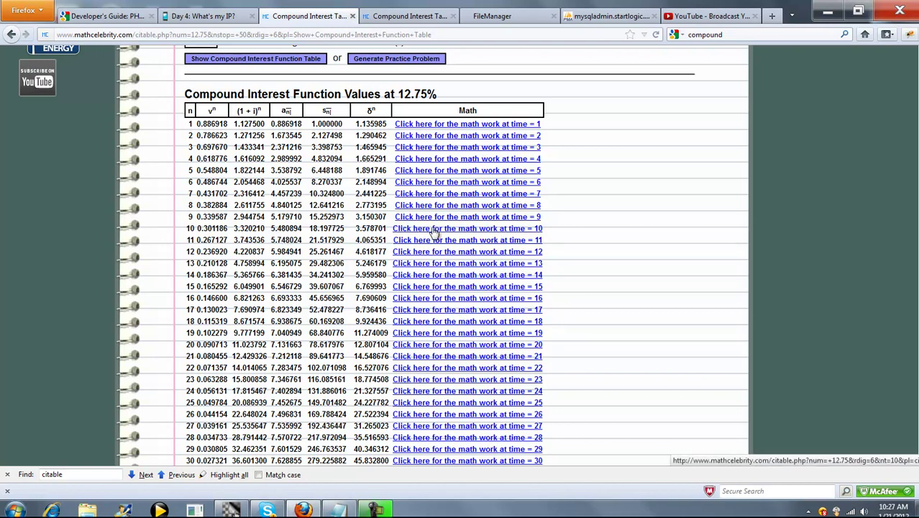
click(432, 229)
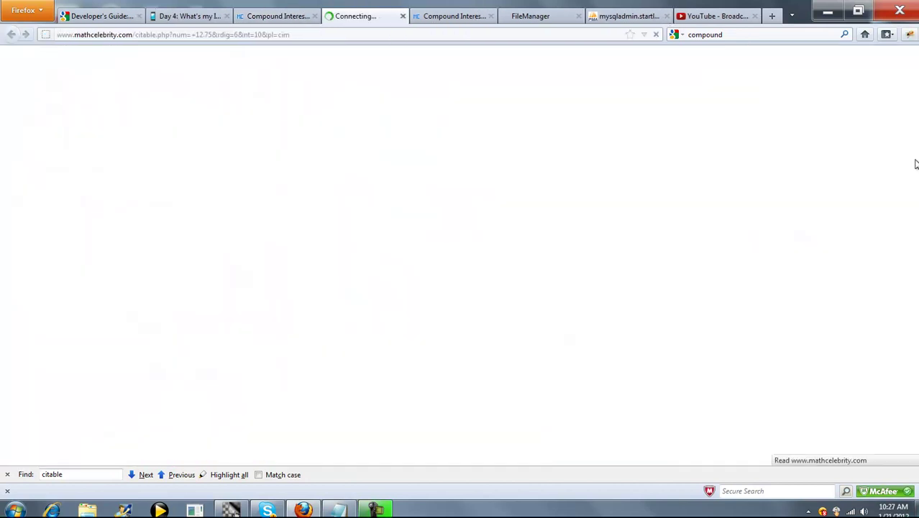
scroll(460, 256, down, 5)
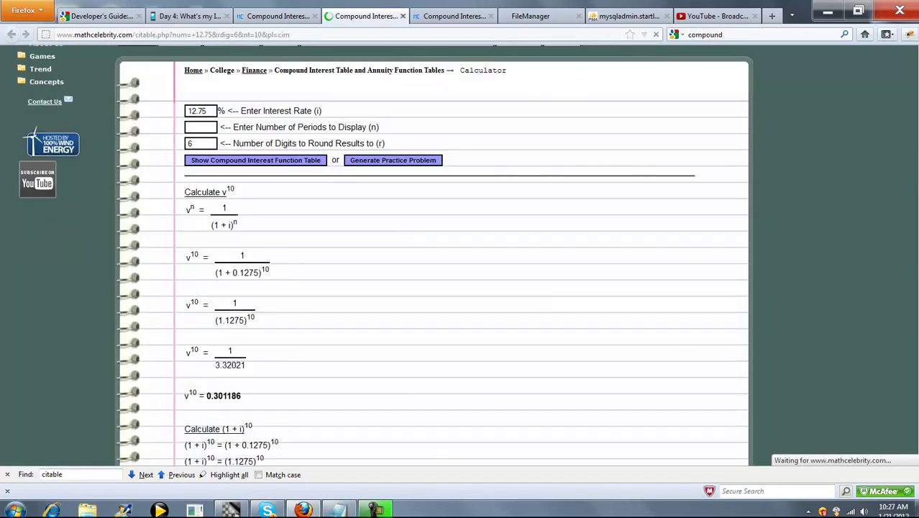
scroll(916, 205, down, 2)
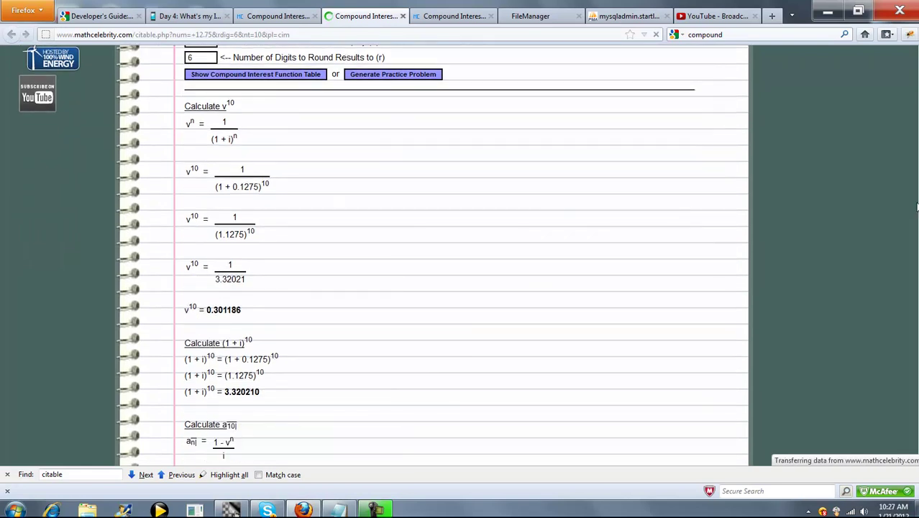
scroll(915, 230, down, 5)
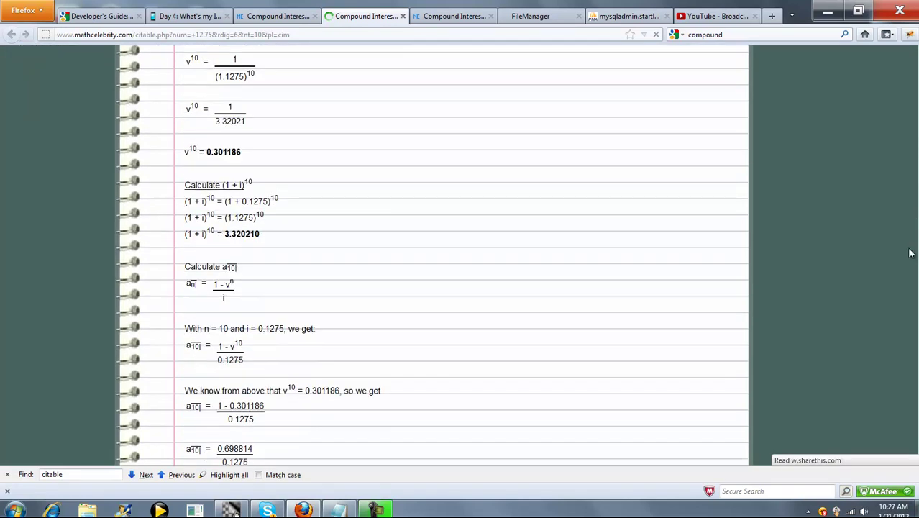
scroll(910, 252, down, 3)
scroll(910, 256, down, 1)
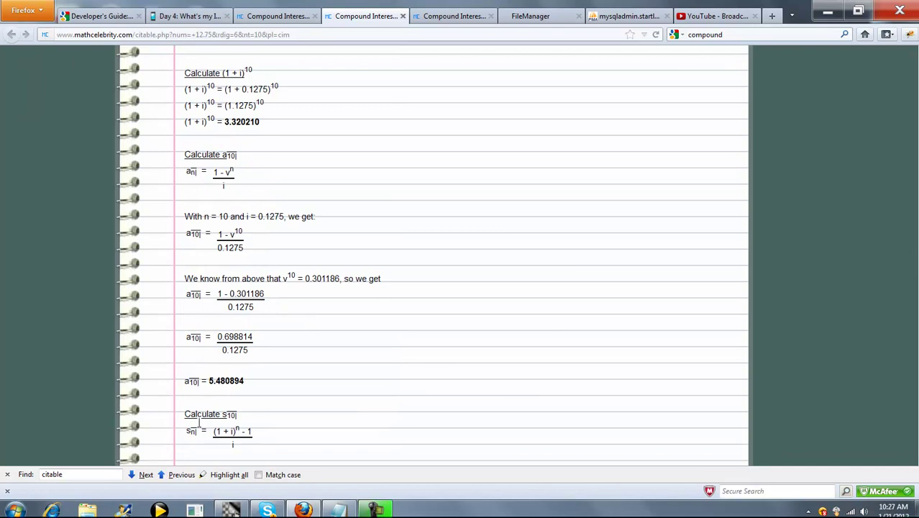
scroll(365, 263, down, 2)
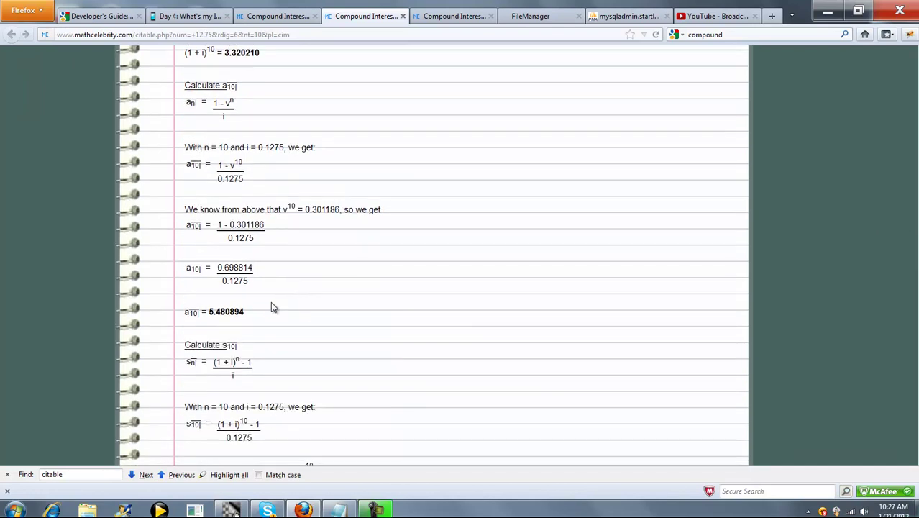
drag(272, 307, 232, 135)
click(231, 135)
scroll(915, 287, down, 5)
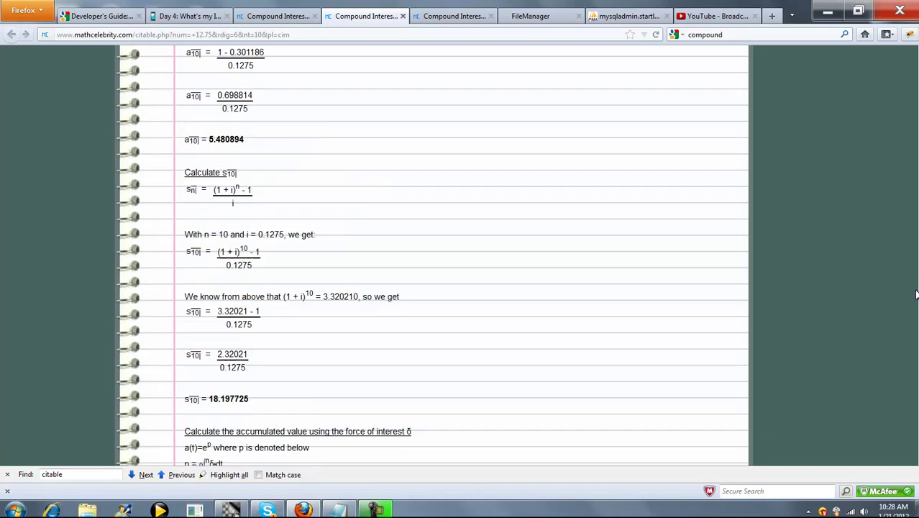
scroll(915, 299, down, 1)
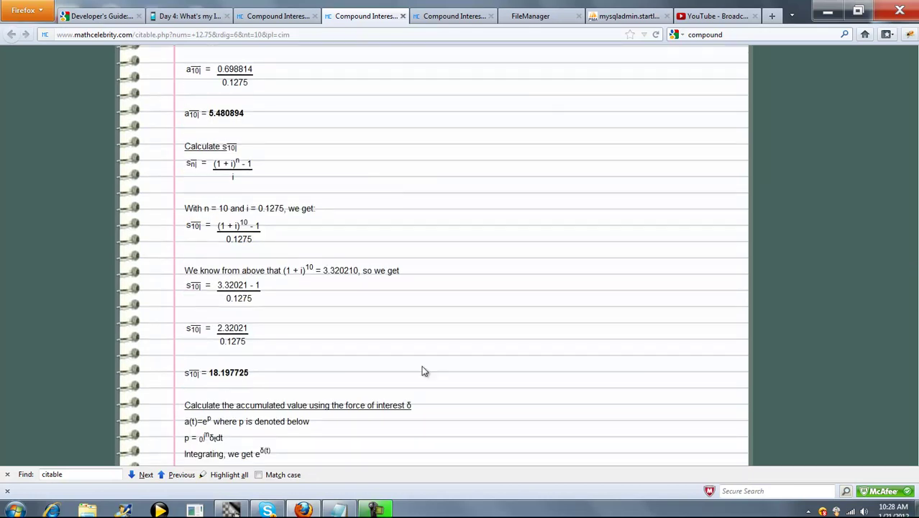
scroll(460, 251, down, 5)
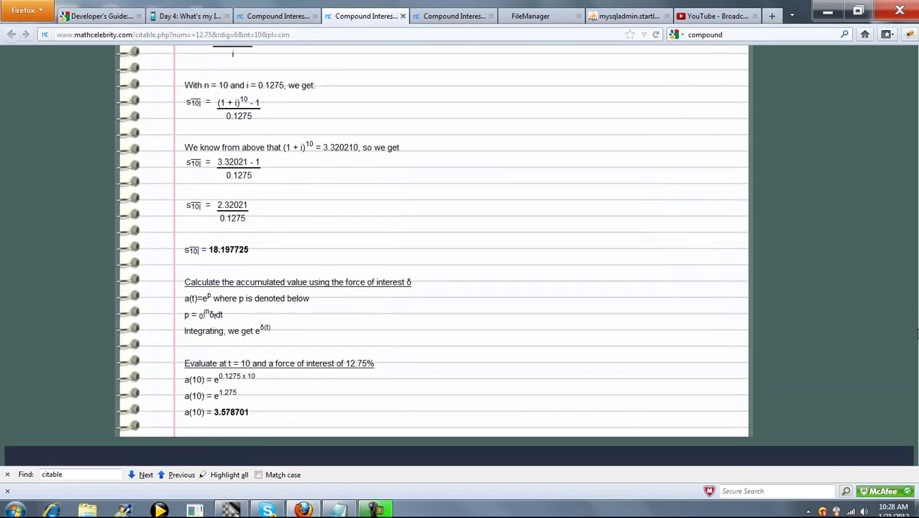
Step: On the 12.75% table, mark row 10's values 3.578701 and vⁿ
click(280, 19)
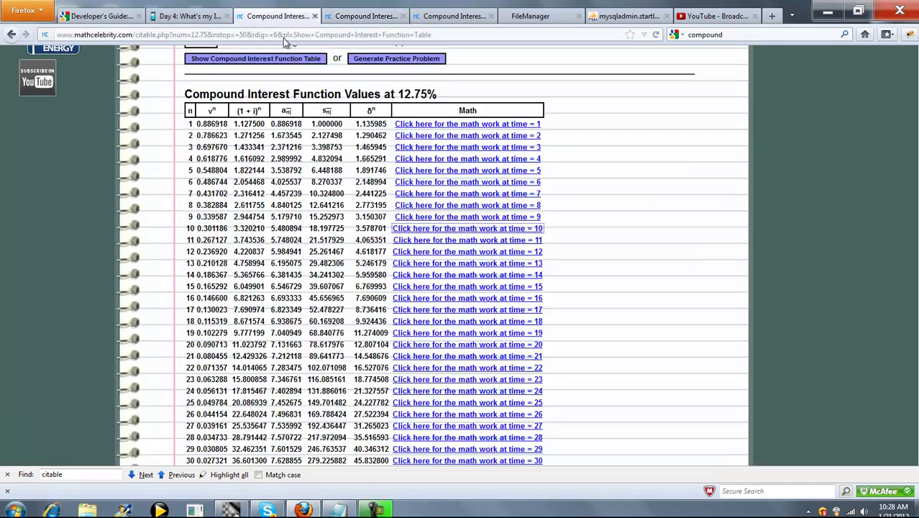
double_click(363, 228)
drag(199, 230, 233, 229)
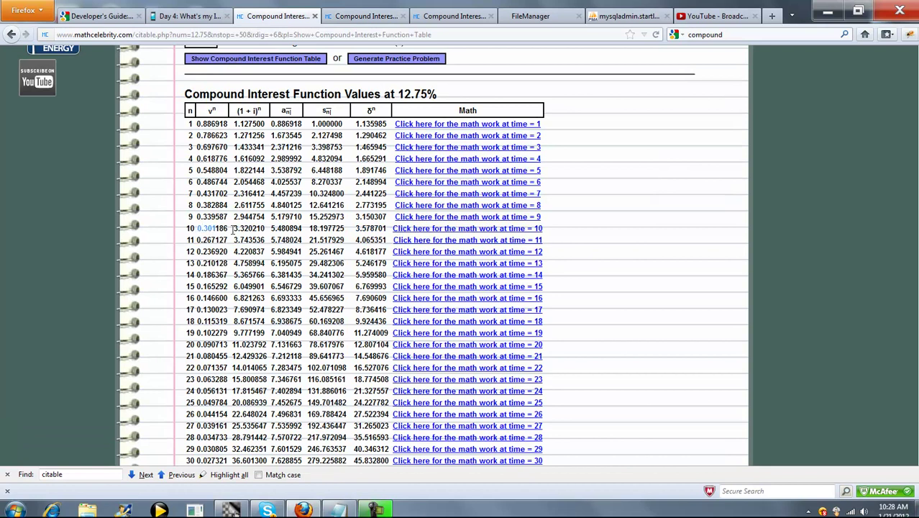
Step: Review the time-10 working, then close it to return to the 6.5% time-7 work
click(338, 16)
scroll(432, 252, up, 15)
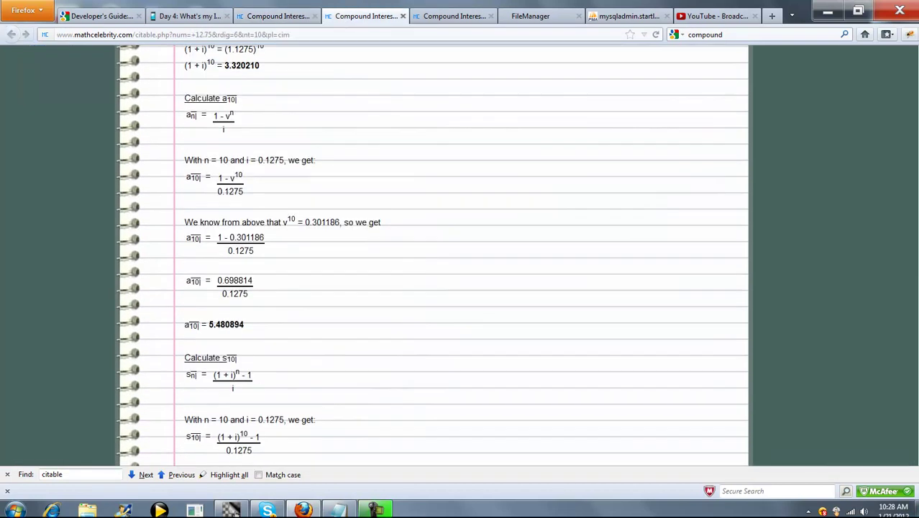
scroll(431, 251, up, 1)
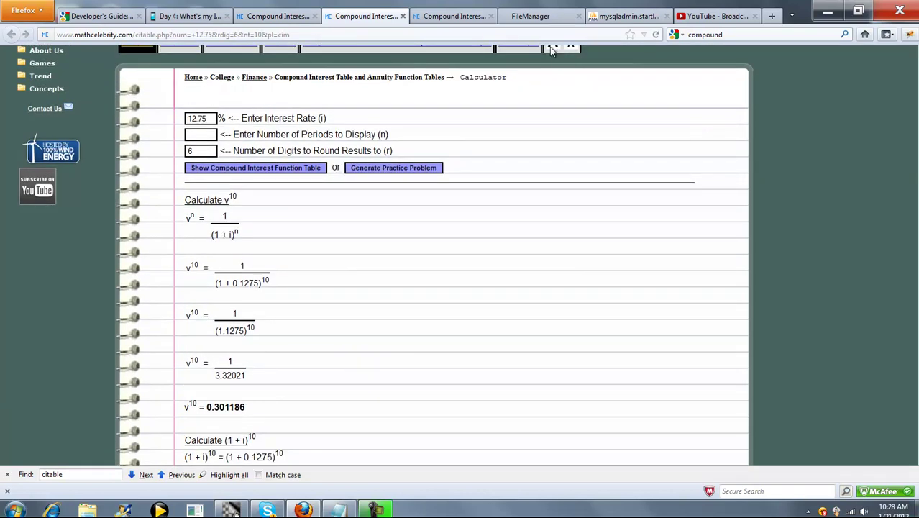
scroll(468, 255, down, 2)
scroll(234, 343, down, 4)
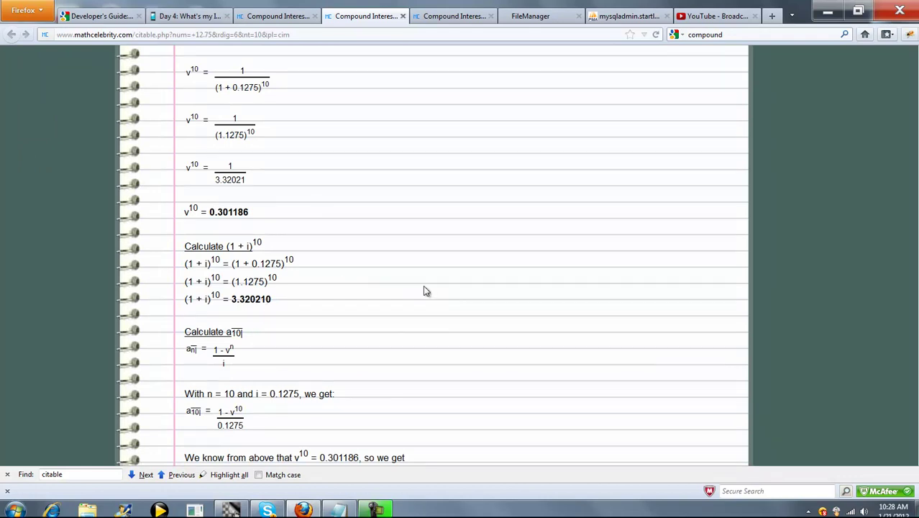
click(402, 16)
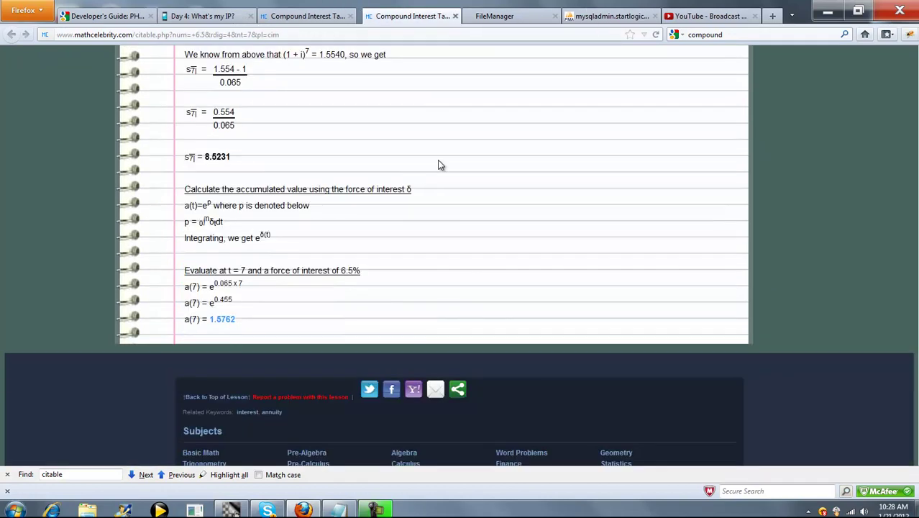
scroll(563, 195, up, 5)
scroll(565, 199, up, 5)
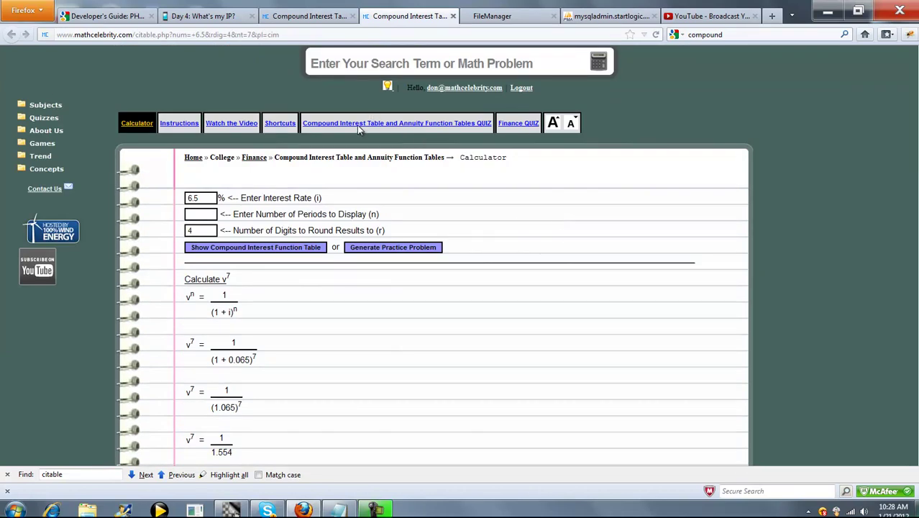
scroll(288, 289, up, 1)
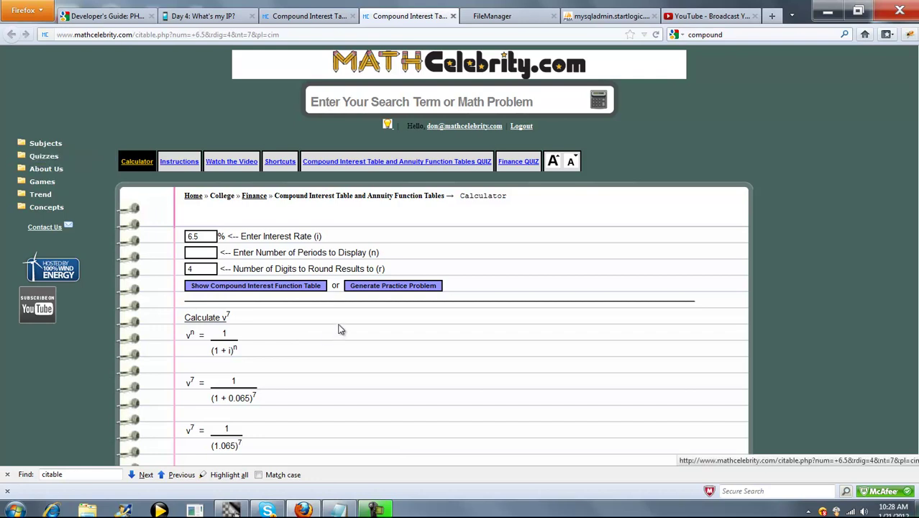
Step: Generate a practice problem and show its 1%, 46-period, 5-digit table in enlarged text
click(380, 287)
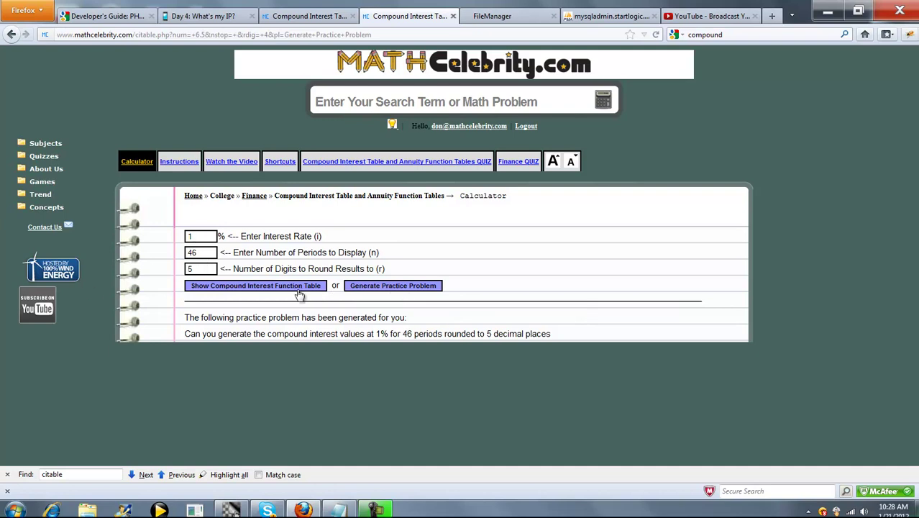
click(268, 286)
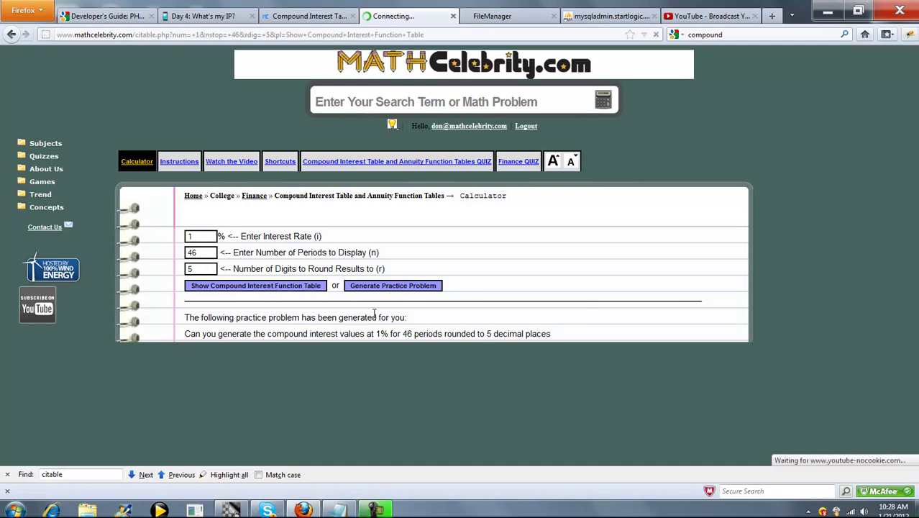
click(554, 163)
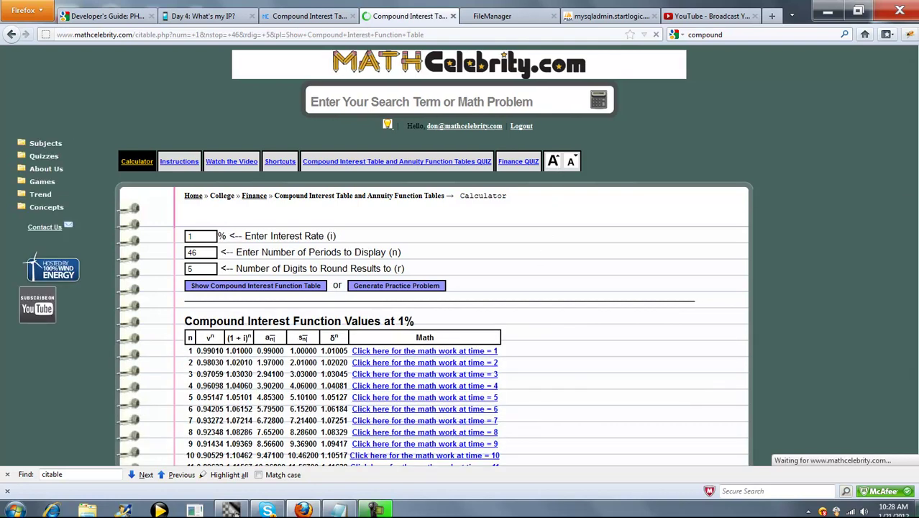
scroll(712, 207, down, 3)
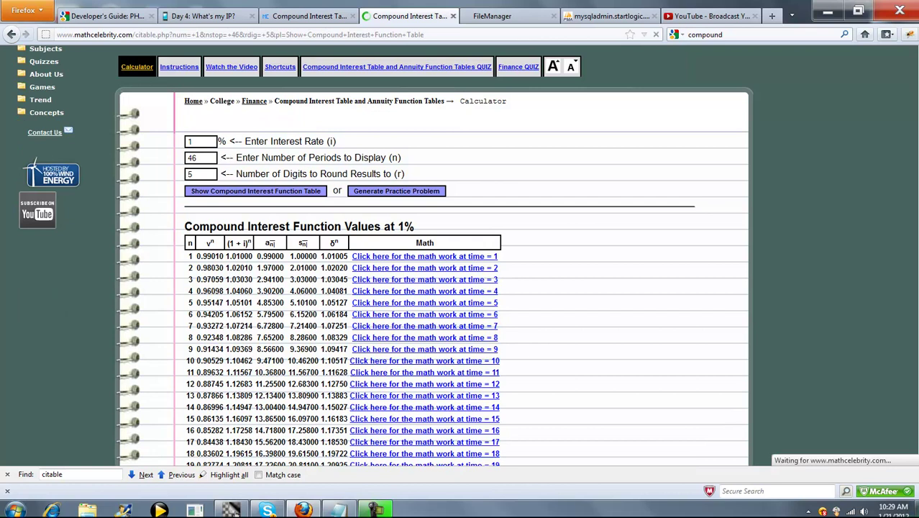
scroll(276, 399, down, 10)
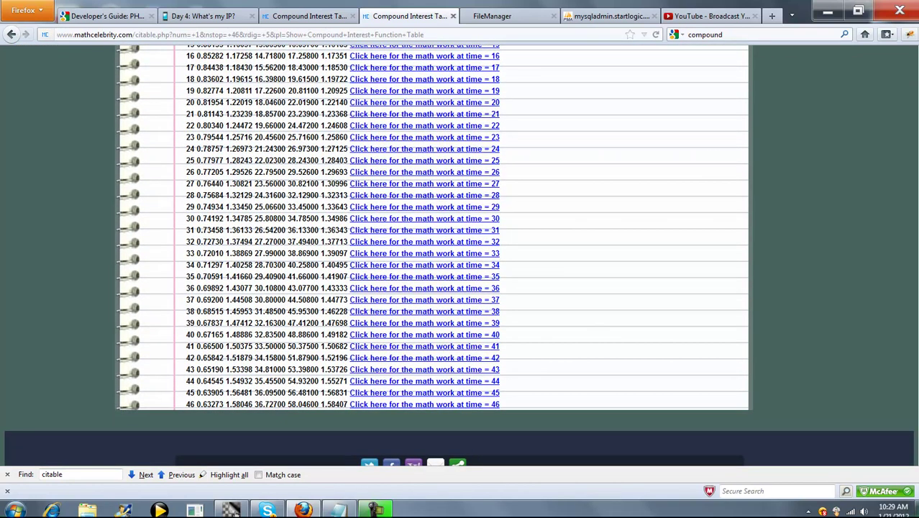
scroll(916, 275, up, 3)
scroll(916, 275, up, 10)
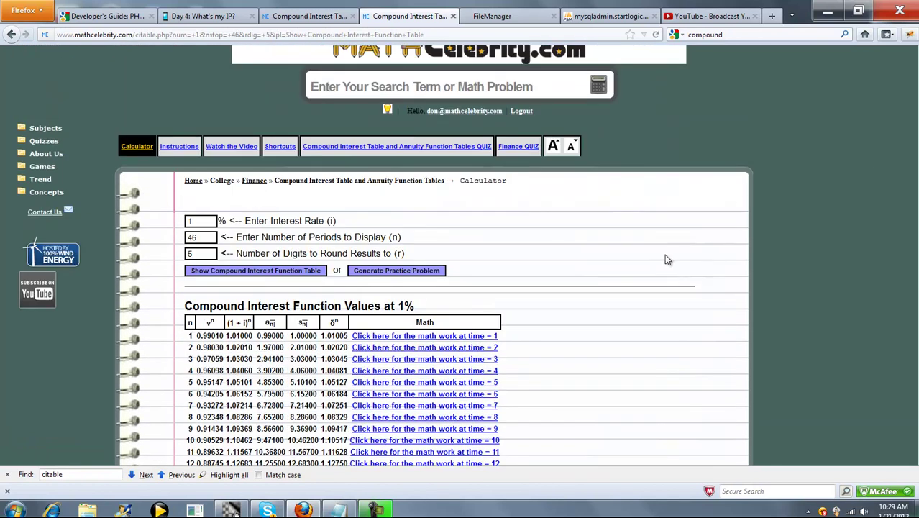